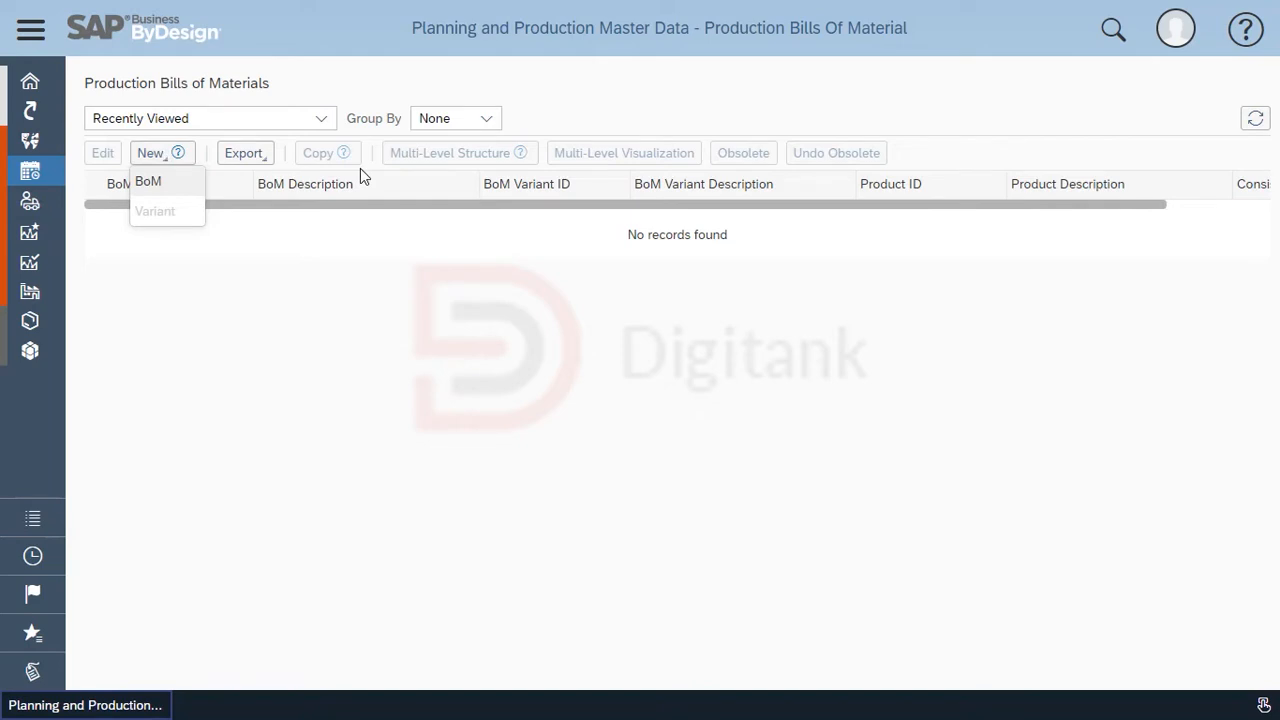
- Create a new production bill of material for product 2002, 35cl Bottle
left_click(162, 181)
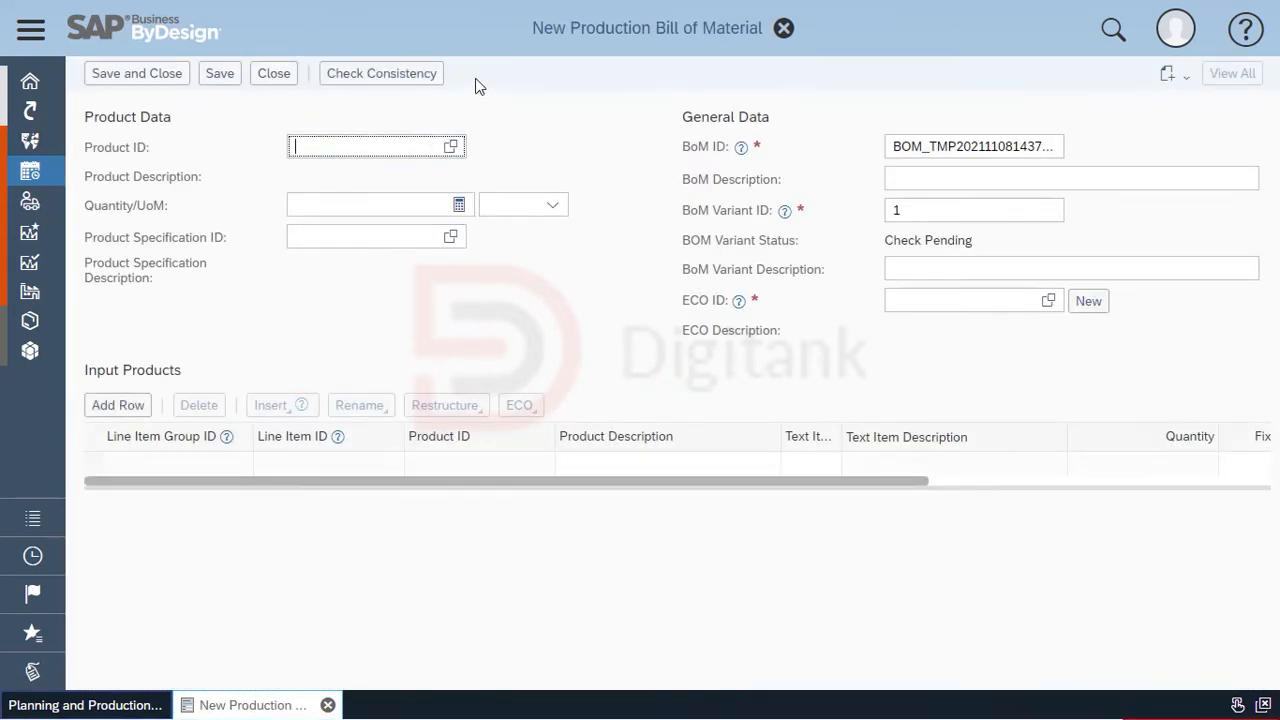
left_click(414, 147)
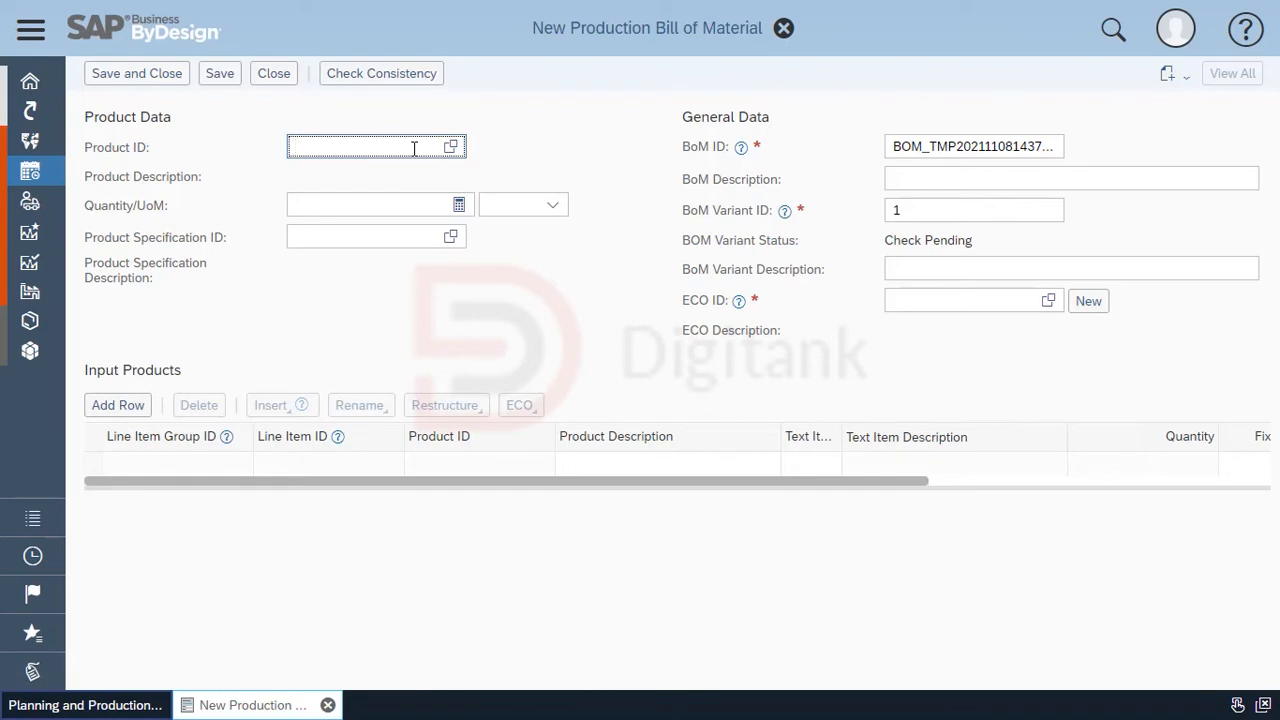
type("2002")
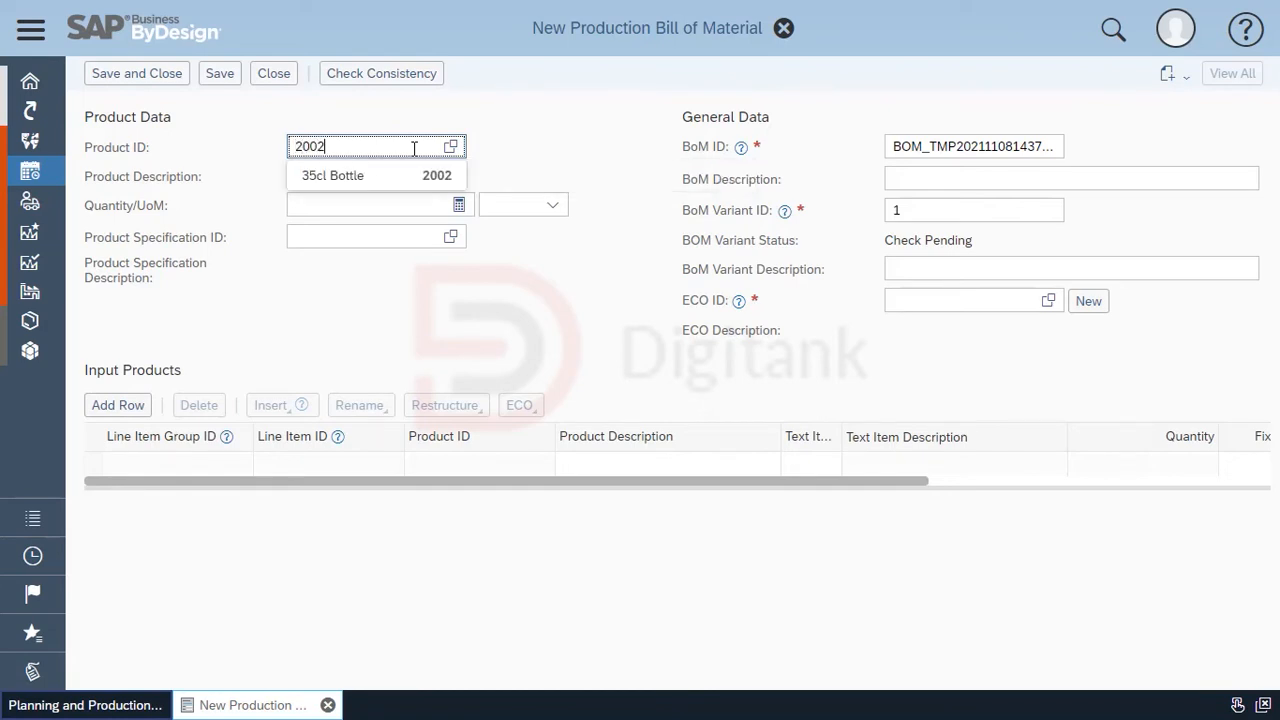
left_click(346, 178)
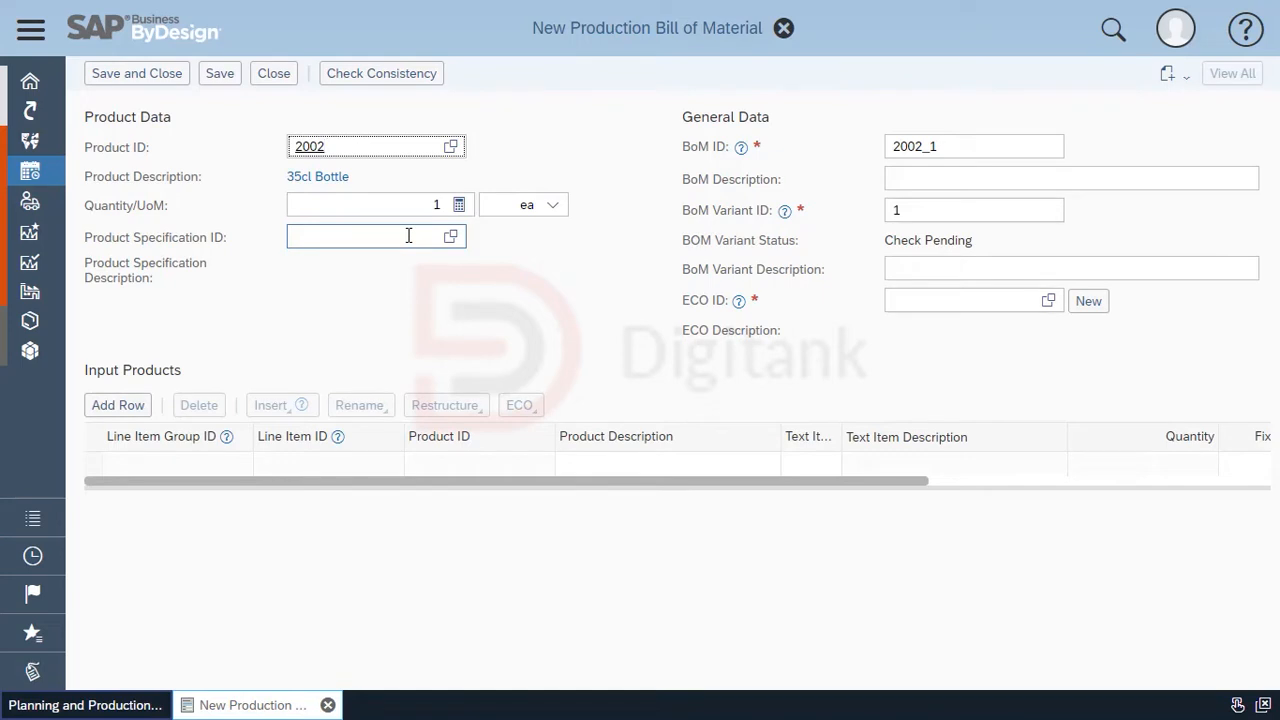
- Enter 35cl Bottle as the BoM description in the general data
left_click(923, 172)
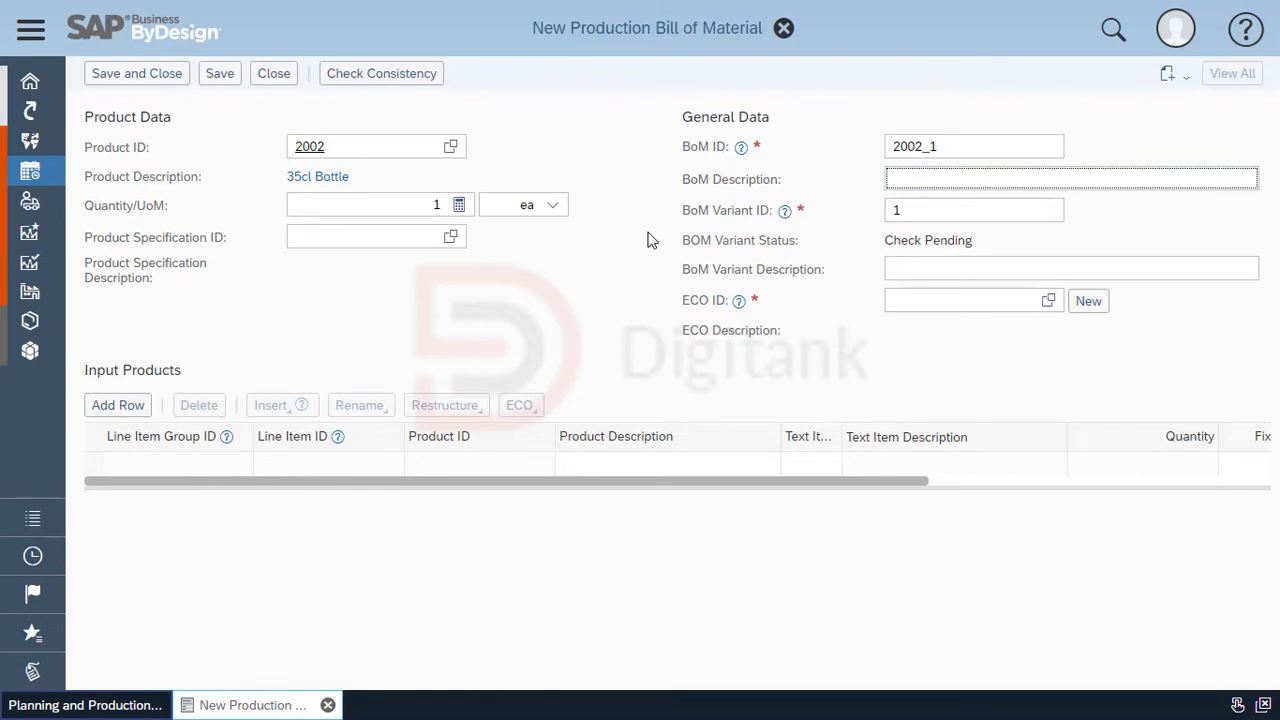
type("35cl Bottle")
left_click(976, 269)
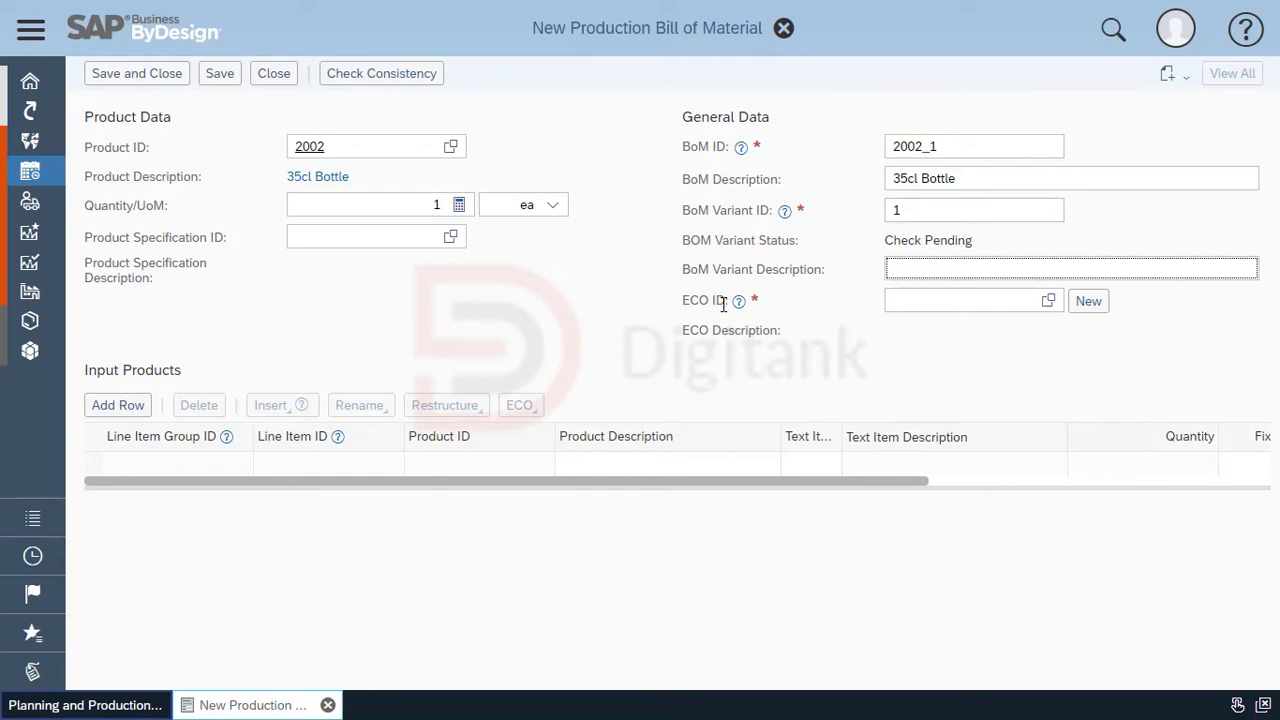
- Create a new engineering change order for the bill of material with the ECO ID BOM2002
left_click(738, 303)
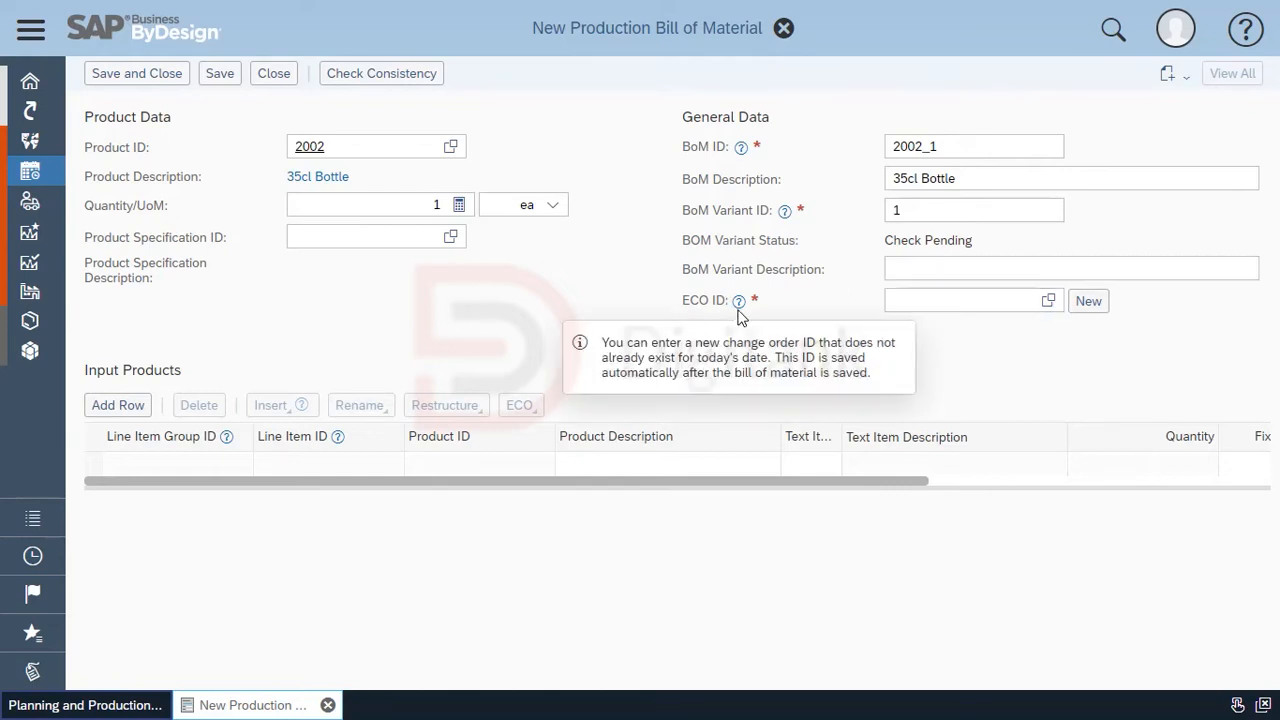
left_click(1106, 304)
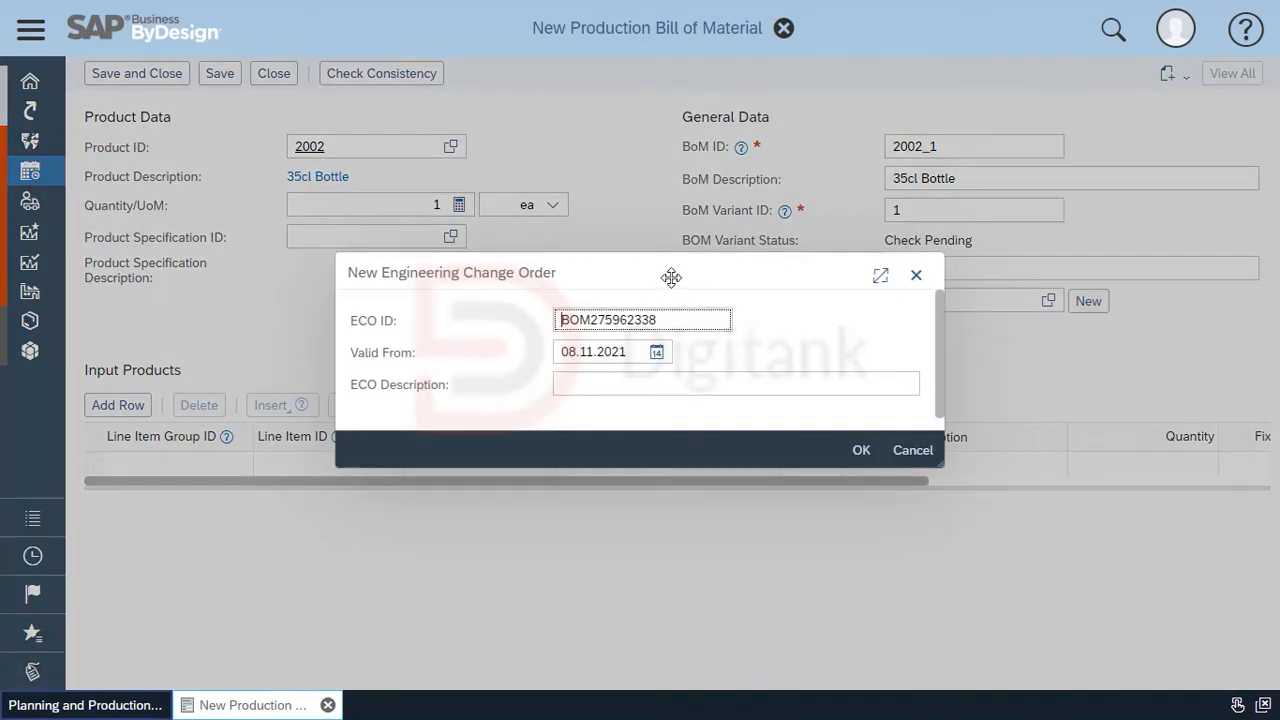
left_click_drag(598, 319, 828, 327)
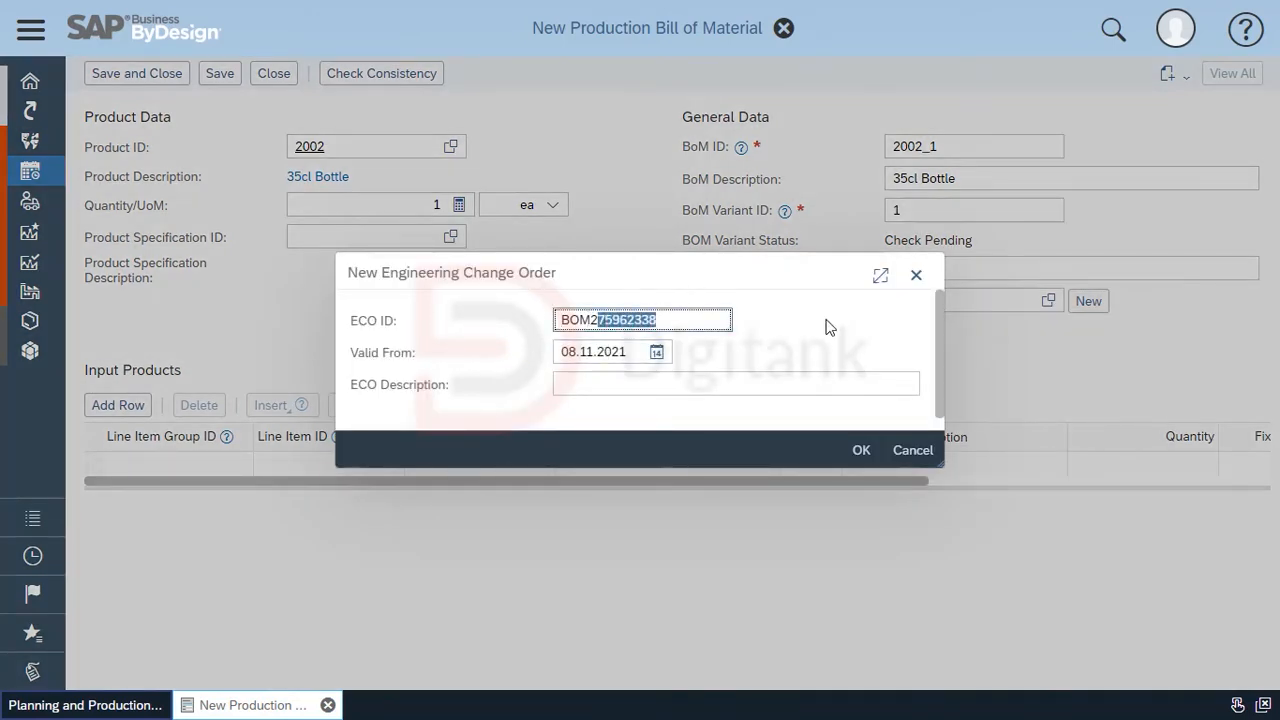
type("002")
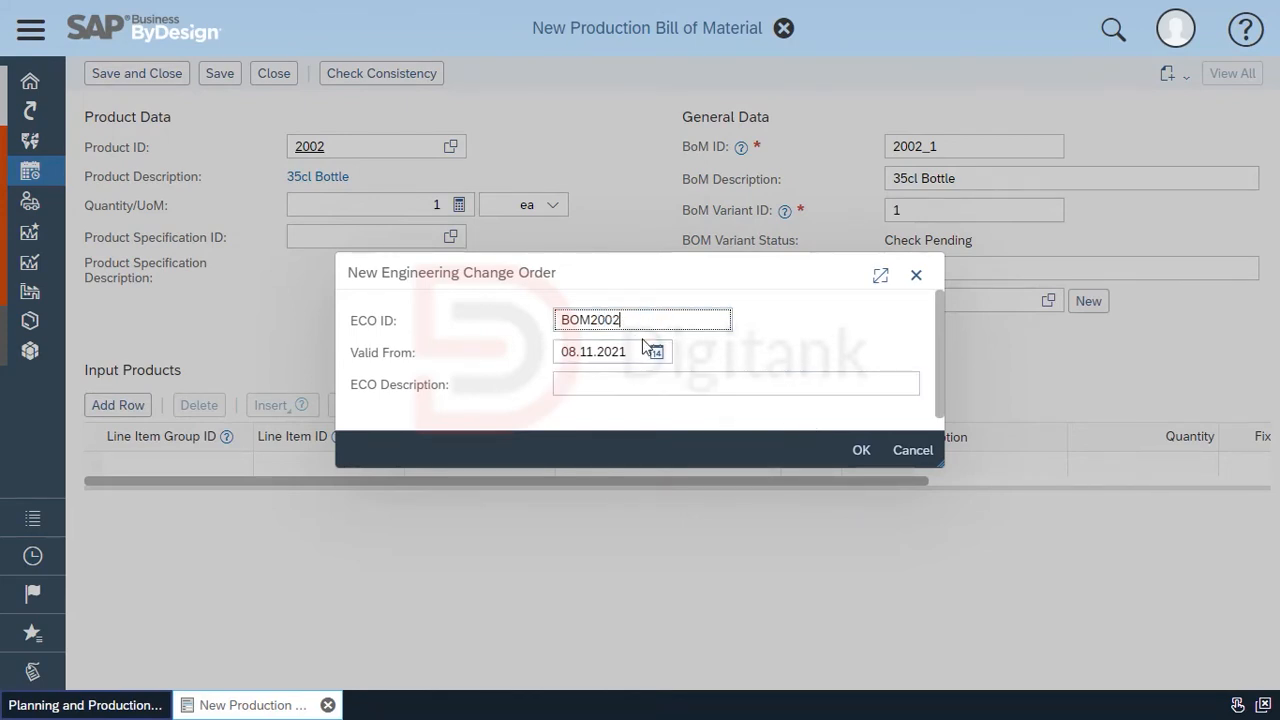
left_click(616, 388)
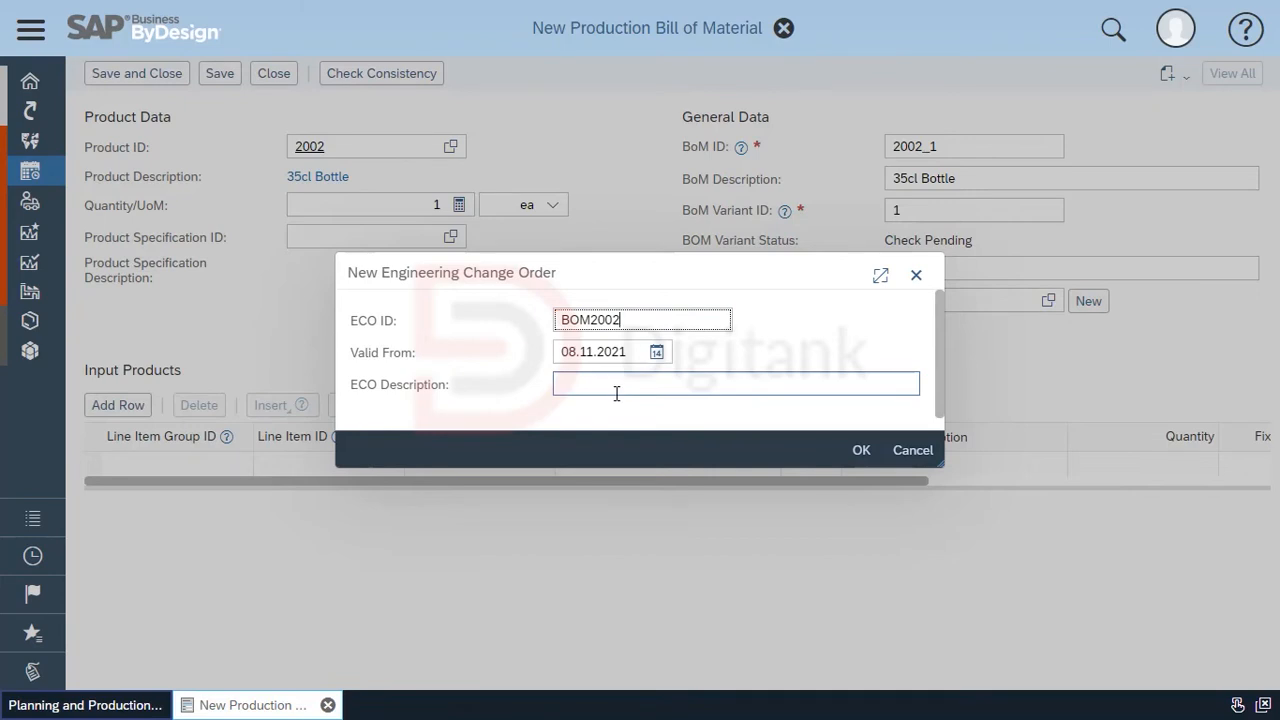
left_click(859, 452)
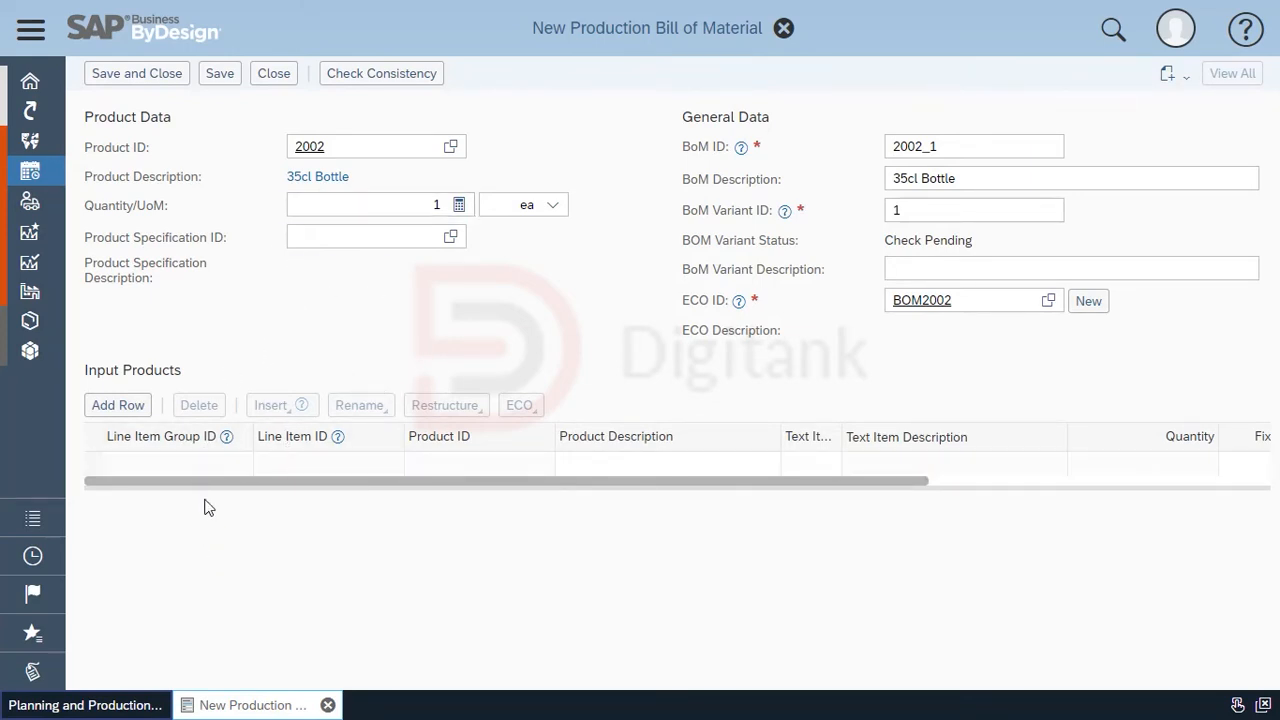
- Set the product quantity to 1 and add an input product row with line item group ID 1 and line item ID 1
left_click(438, 205)
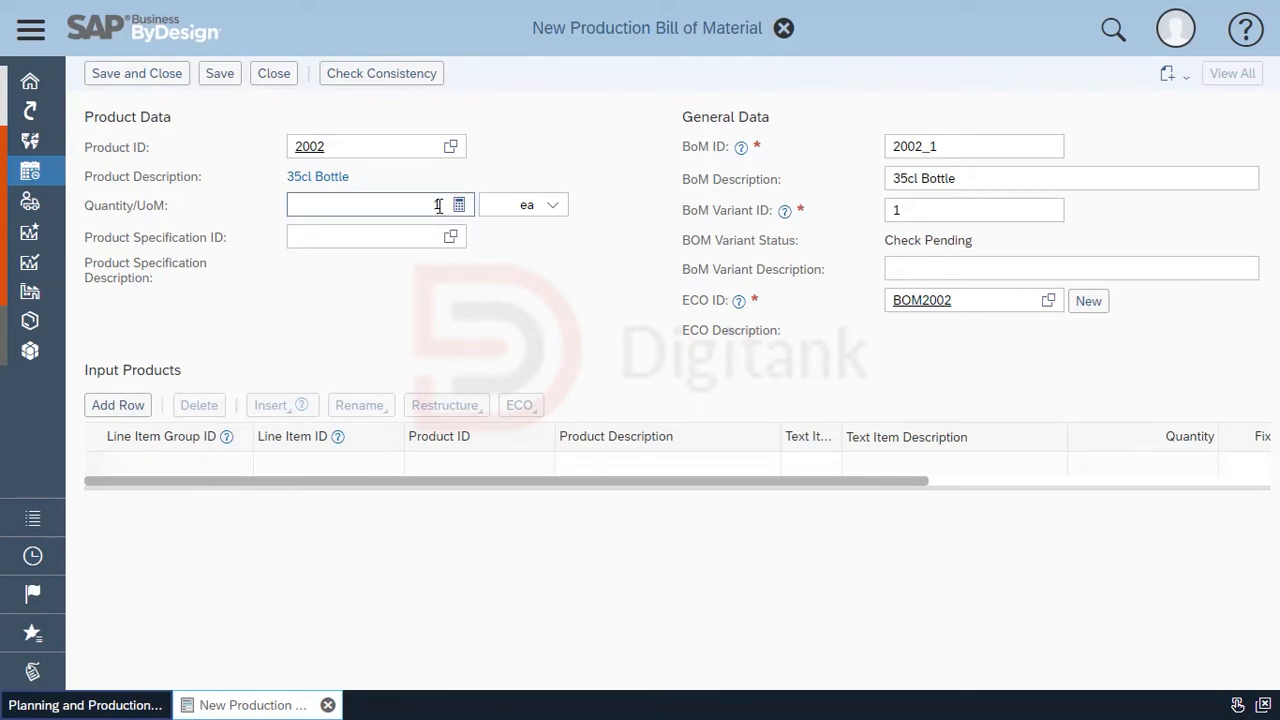
type("1")
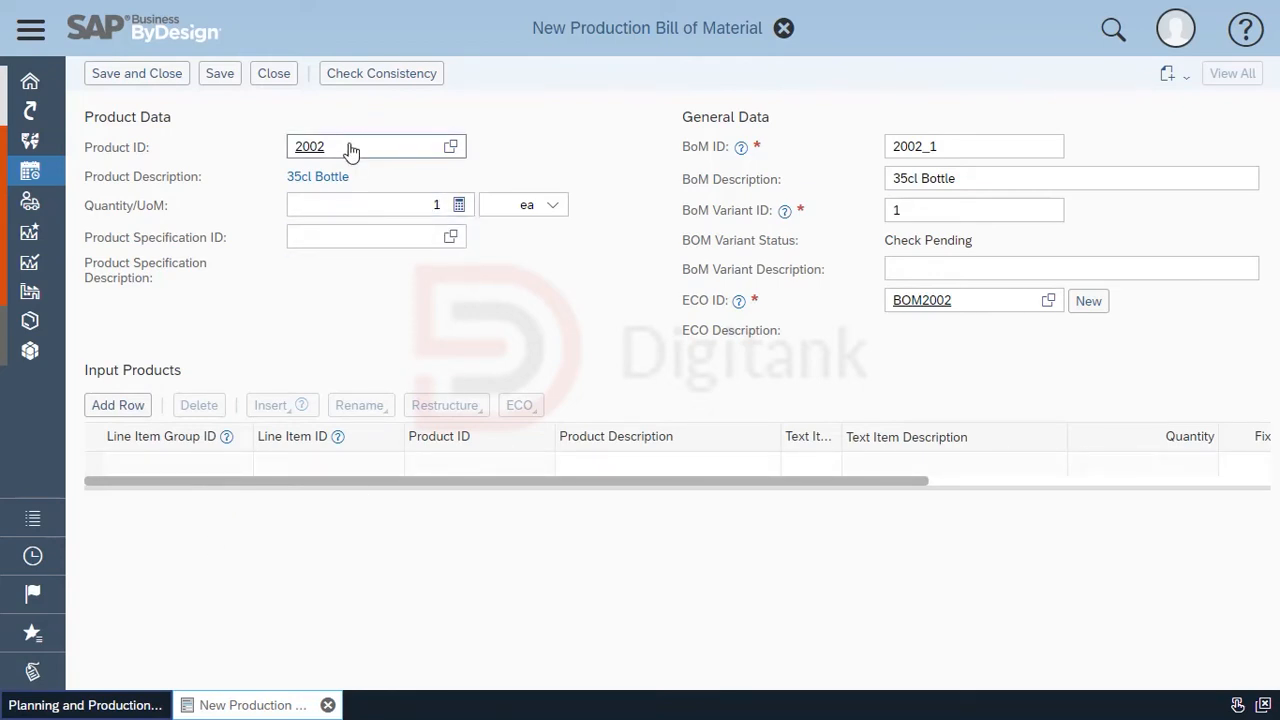
left_click(108, 407)
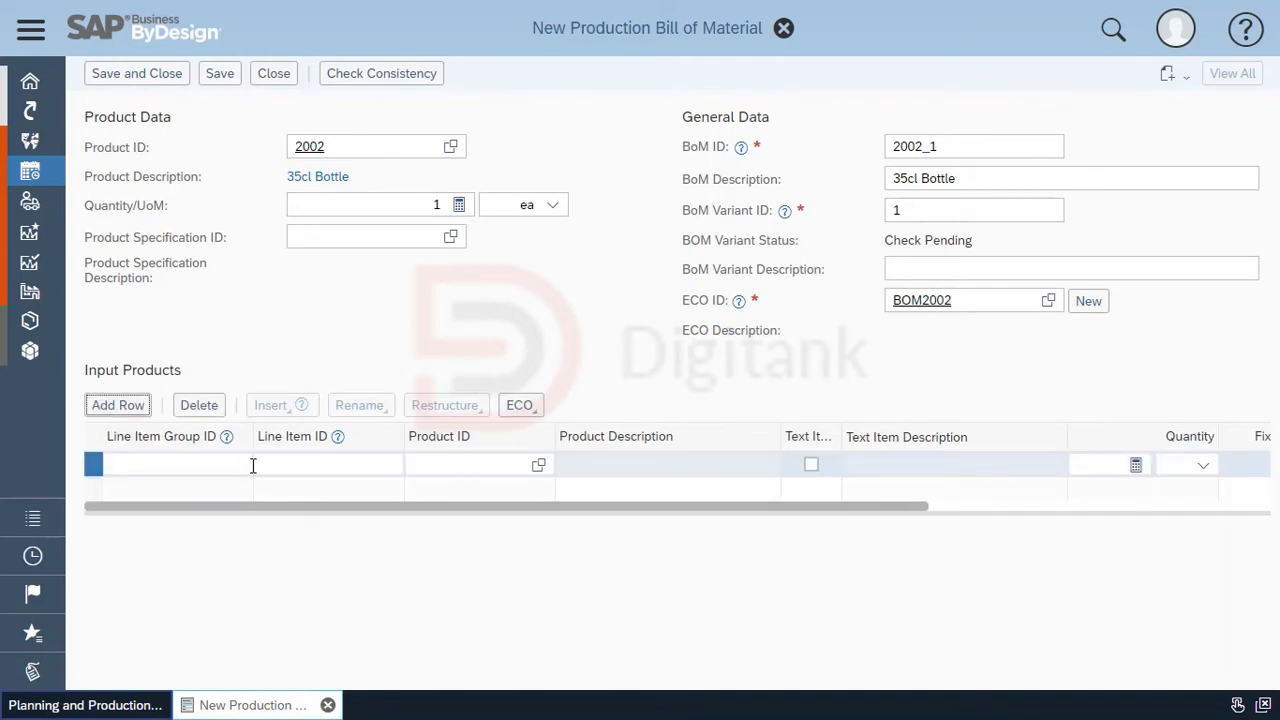
left_click(250, 464)
type("1")
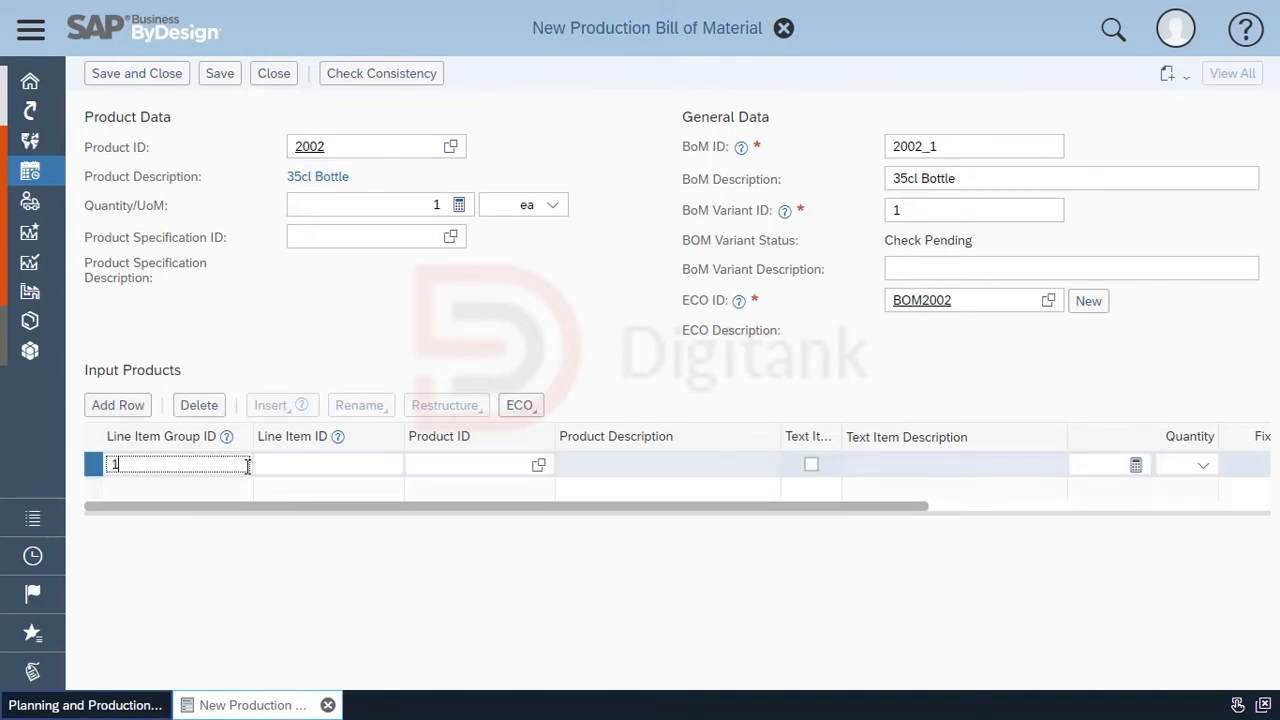
left_click(276, 464)
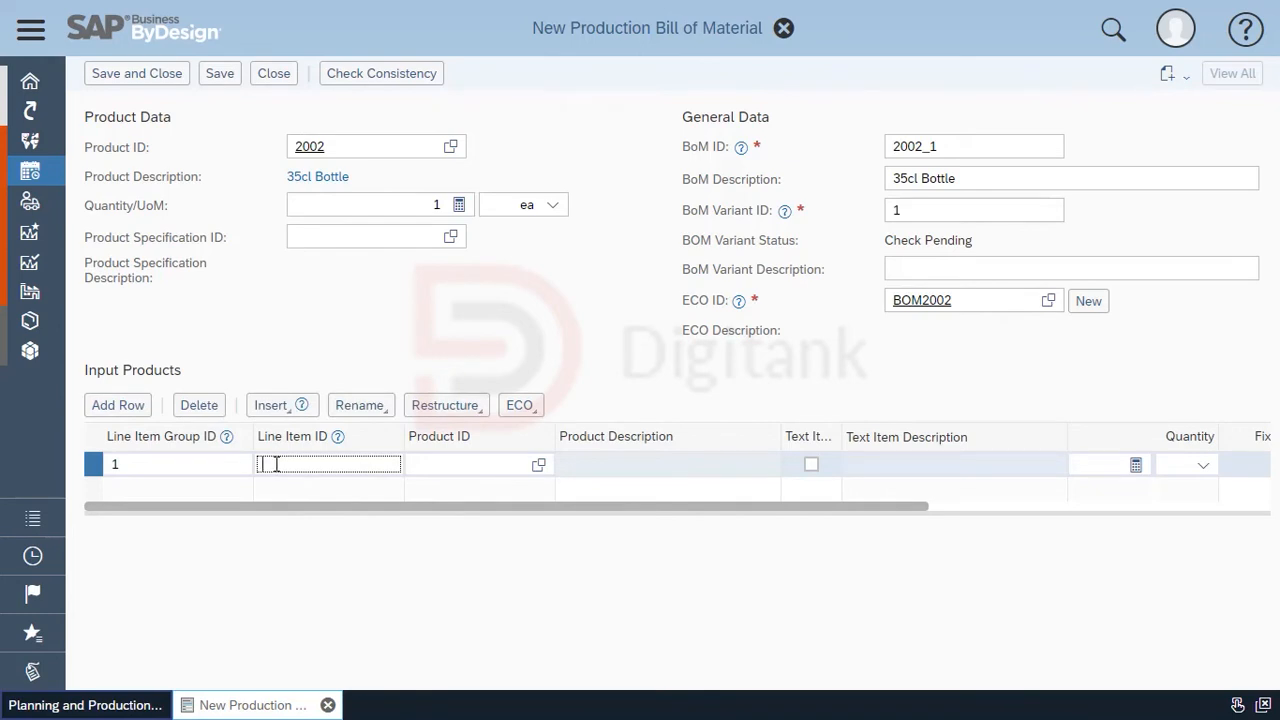
type("1")
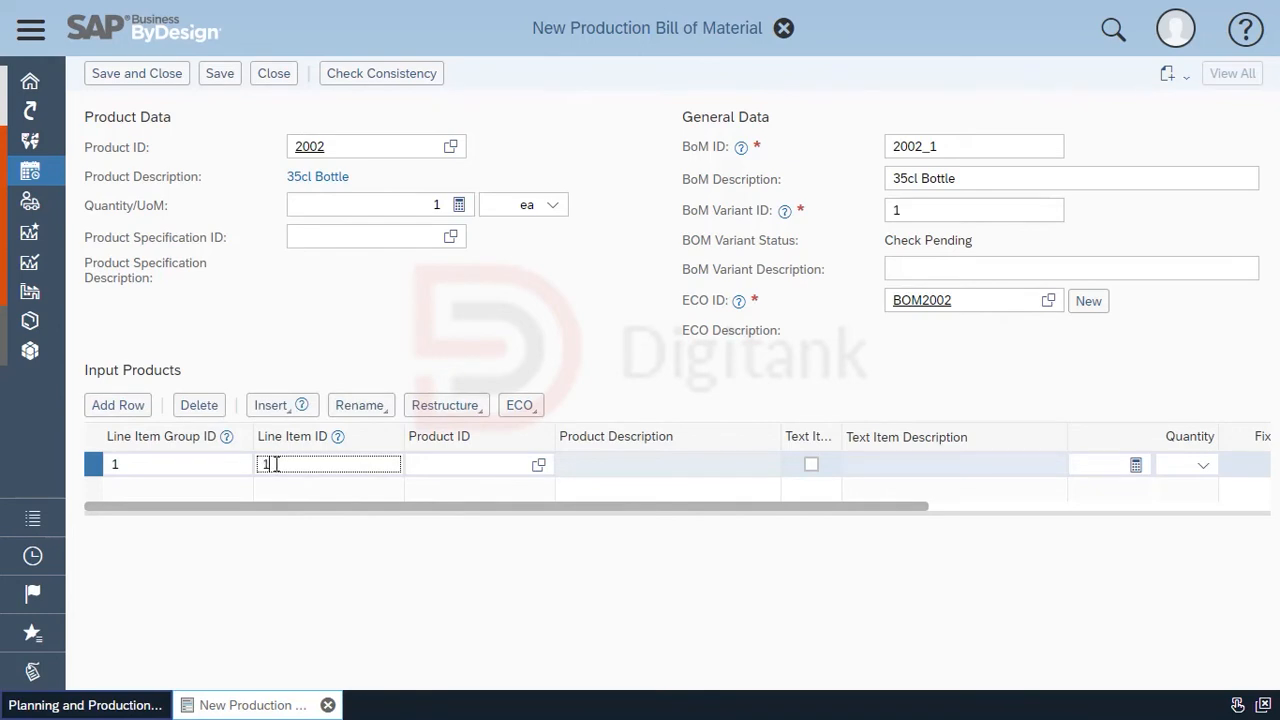
- Sort the product selection list by product ID and assign product 1003, Resin, to the first input row
left_click(536, 476)
left_click(537, 468)
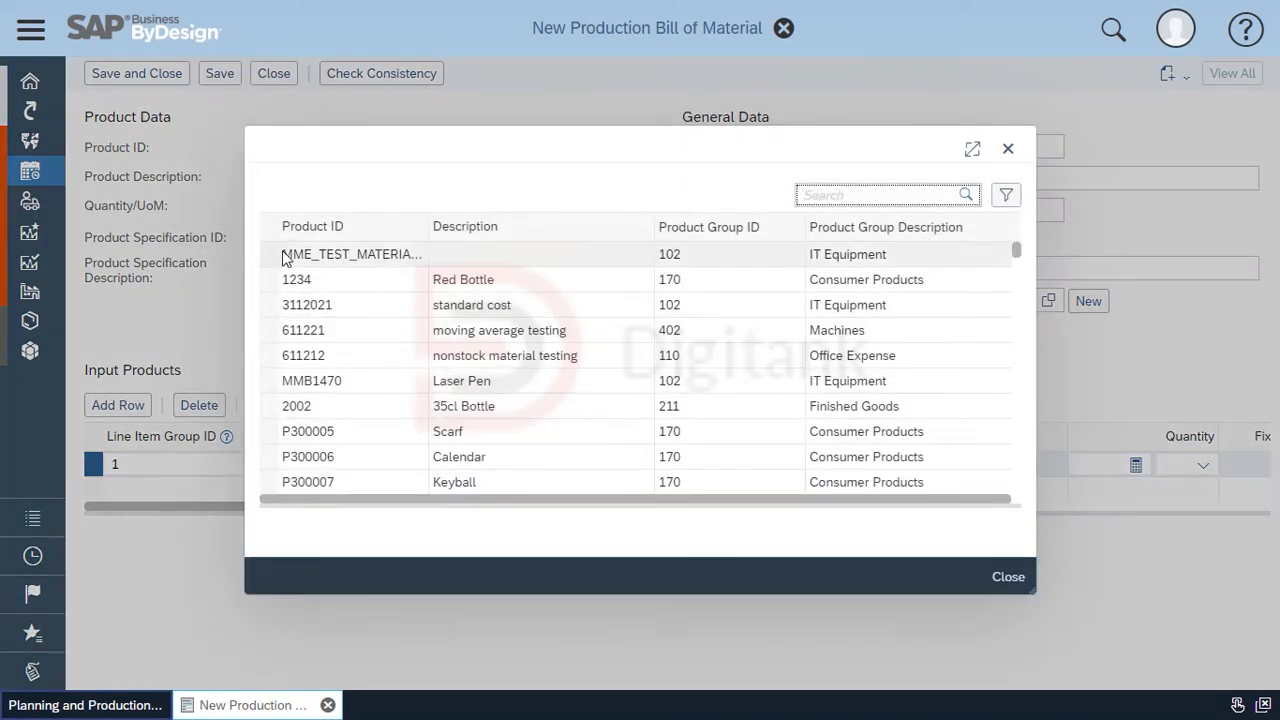
left_click(318, 228)
left_click(331, 266)
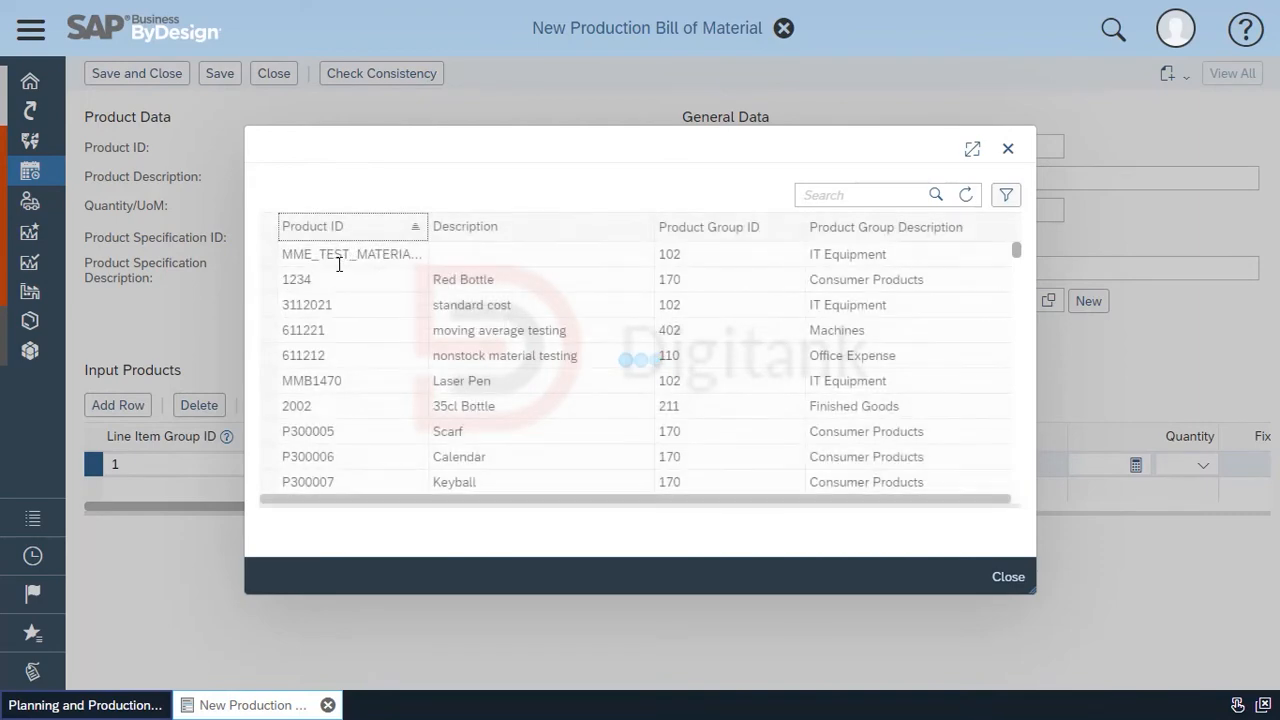
scroll(349, 314, "down", 6)
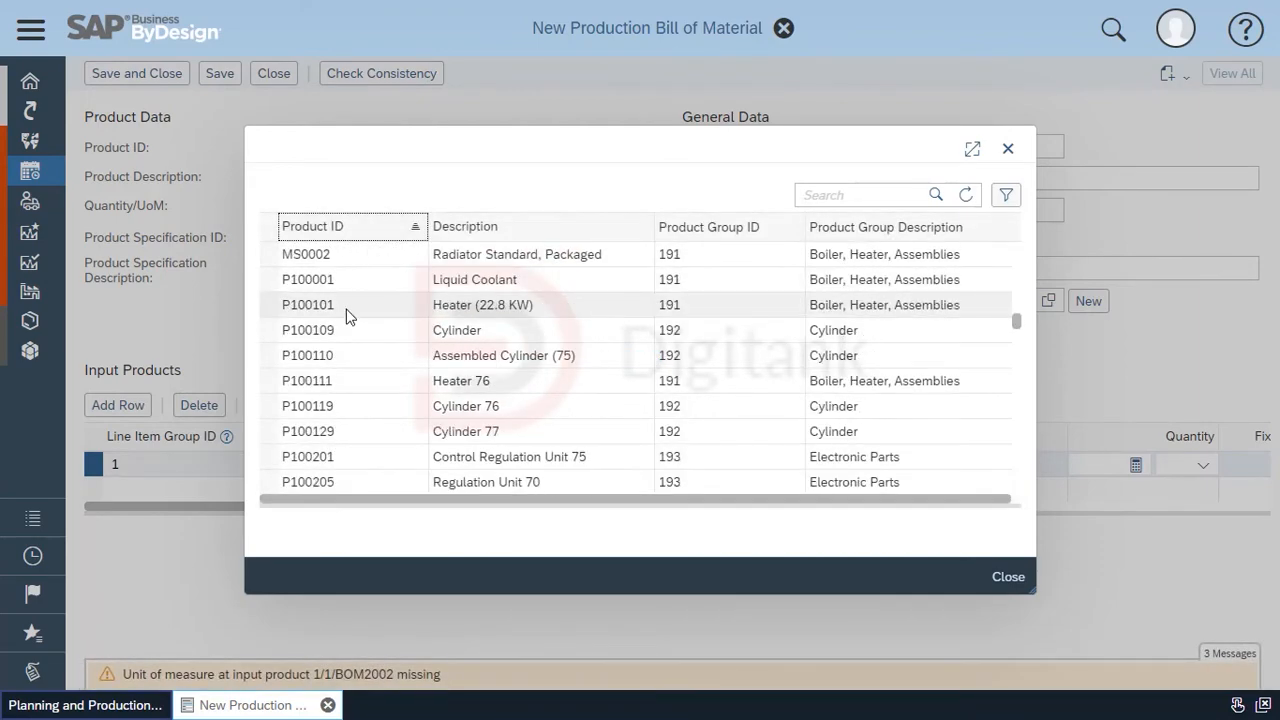
scroll(349, 314, "up", 2)
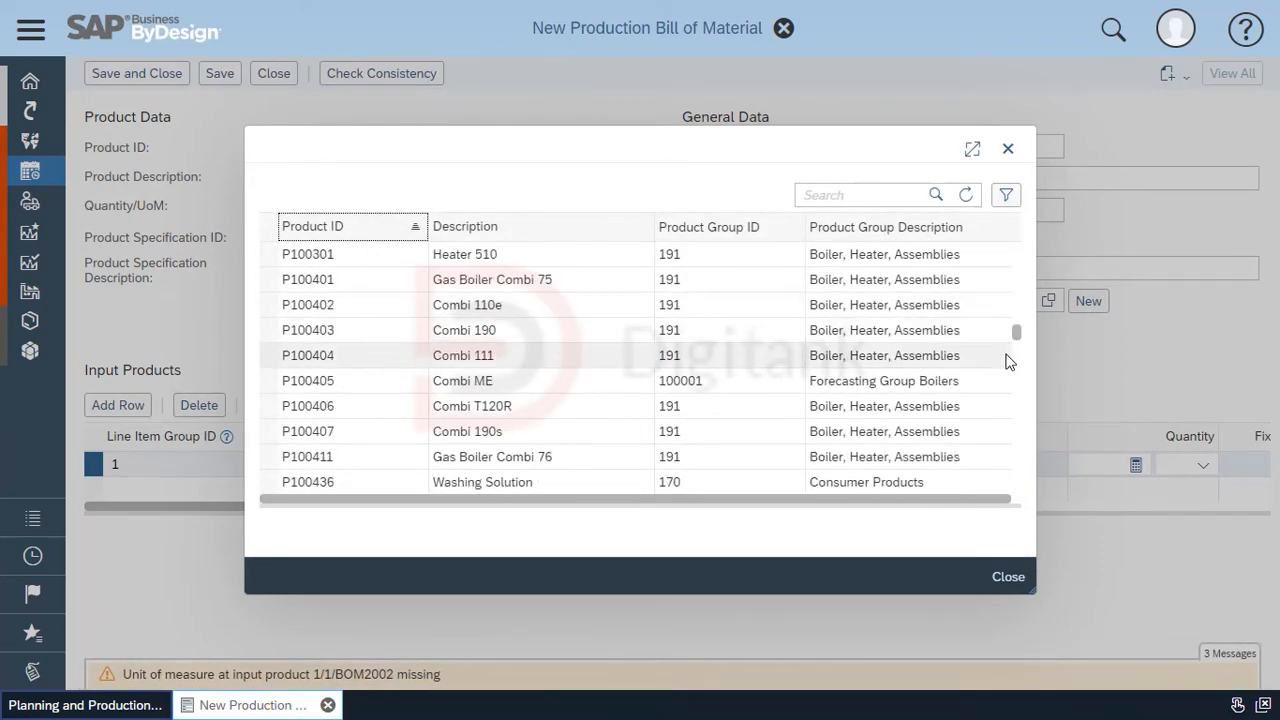
left_click_drag(1018, 334, 1015, 193)
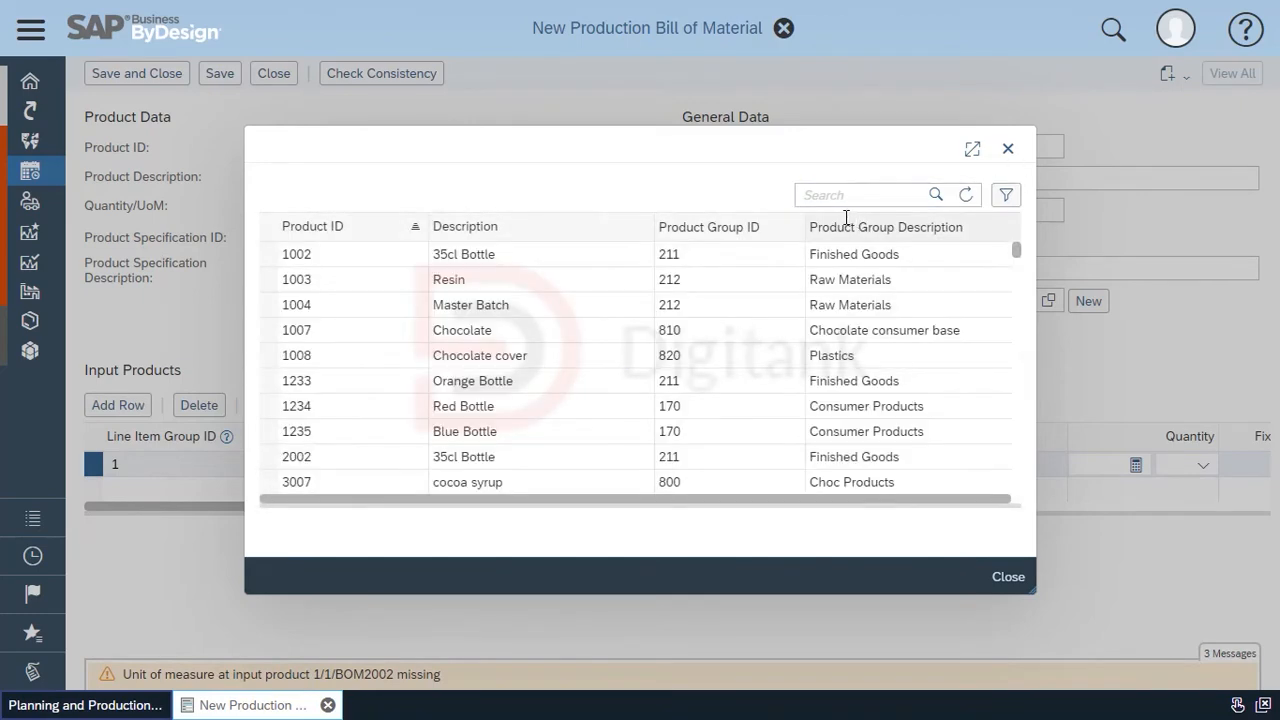
left_click(517, 281)
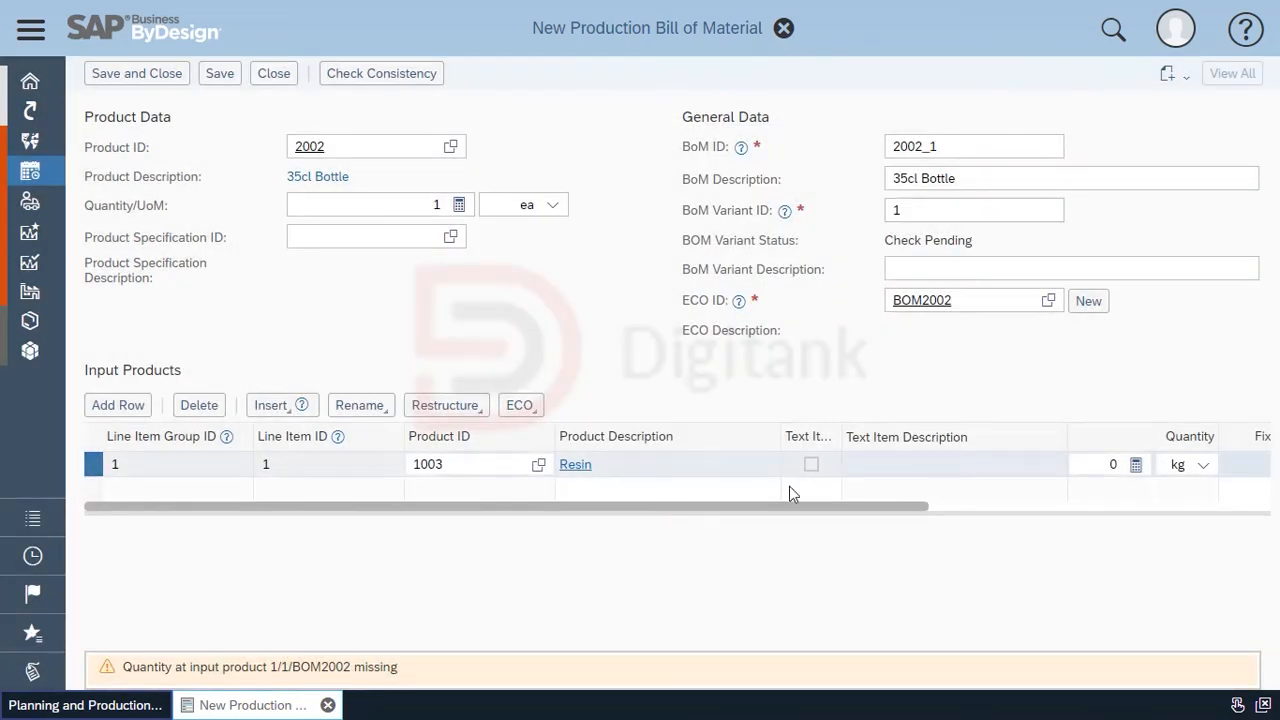
- Set the Resin input quantity to 0.25 with gram as its unit of measure
left_click(940, 513)
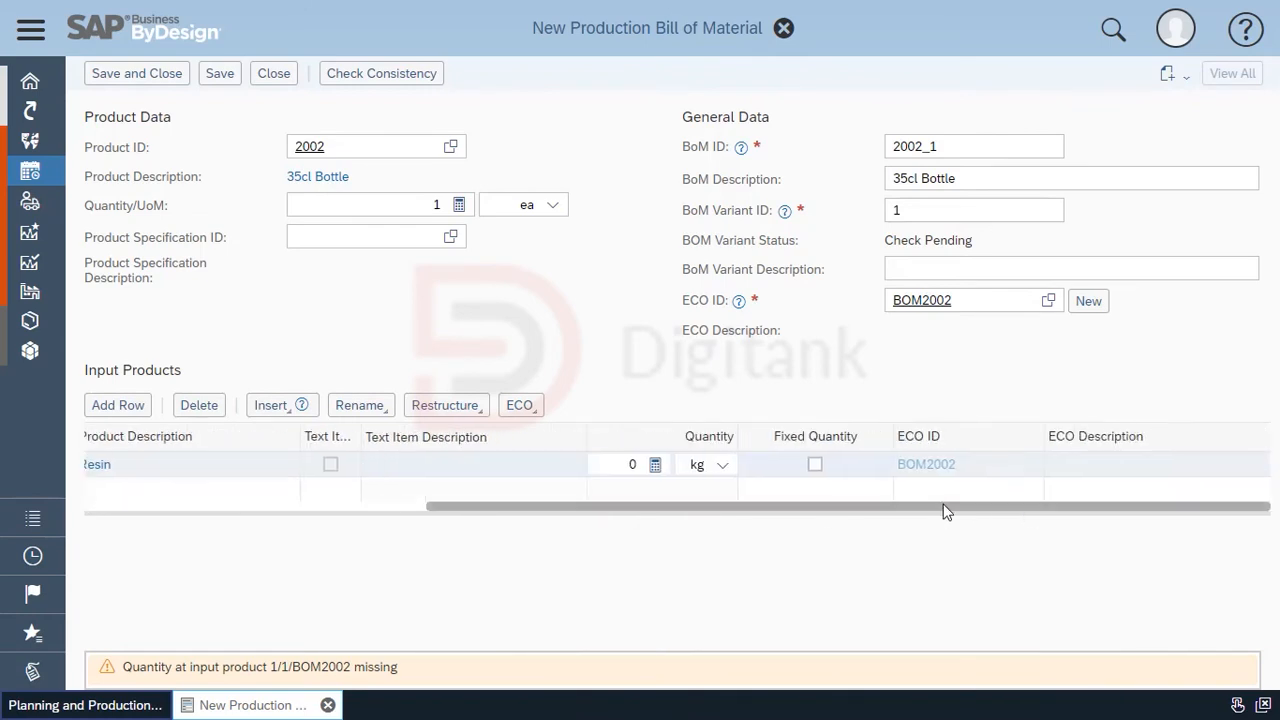
left_click(645, 472)
type("0.2")
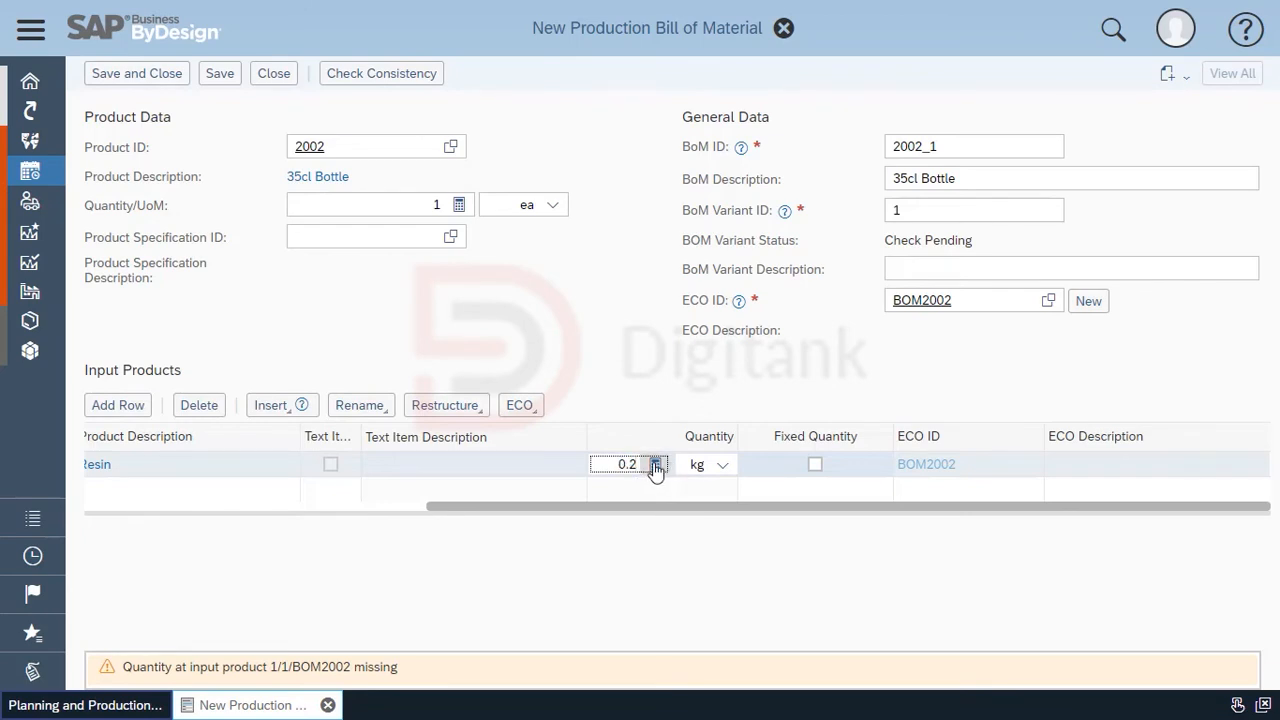
type("5")
key("Tab")
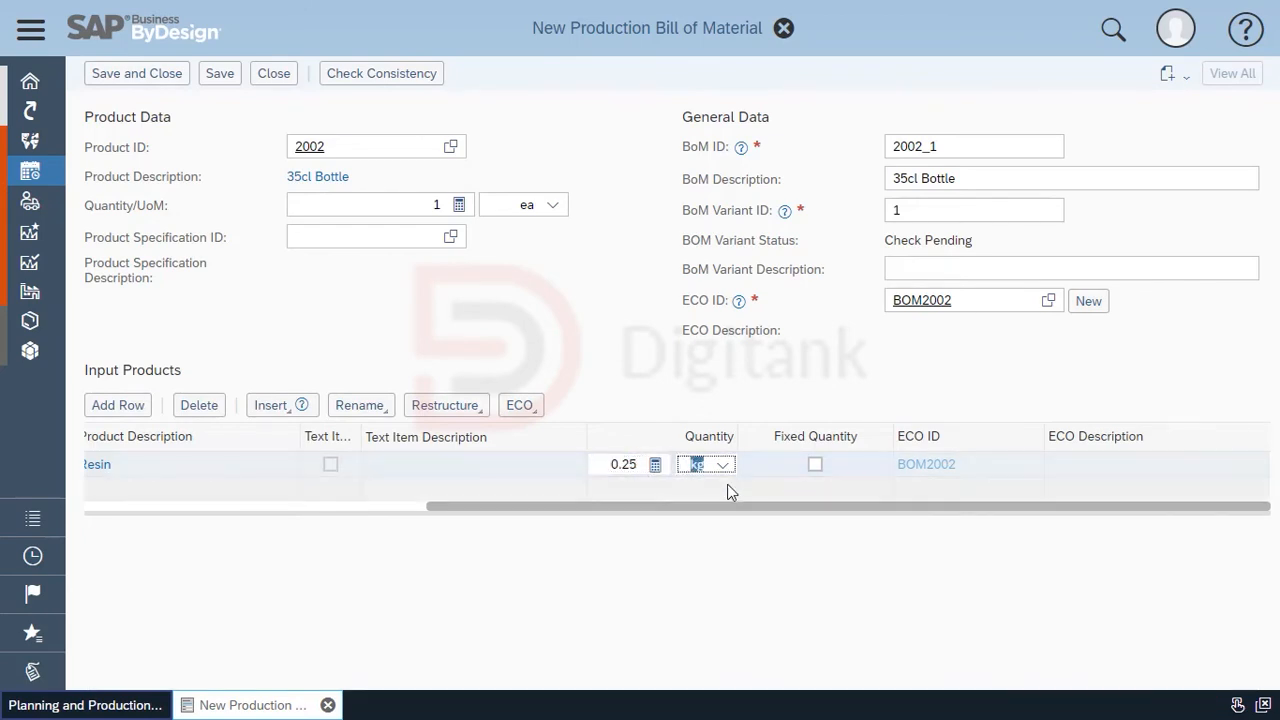
type("g")
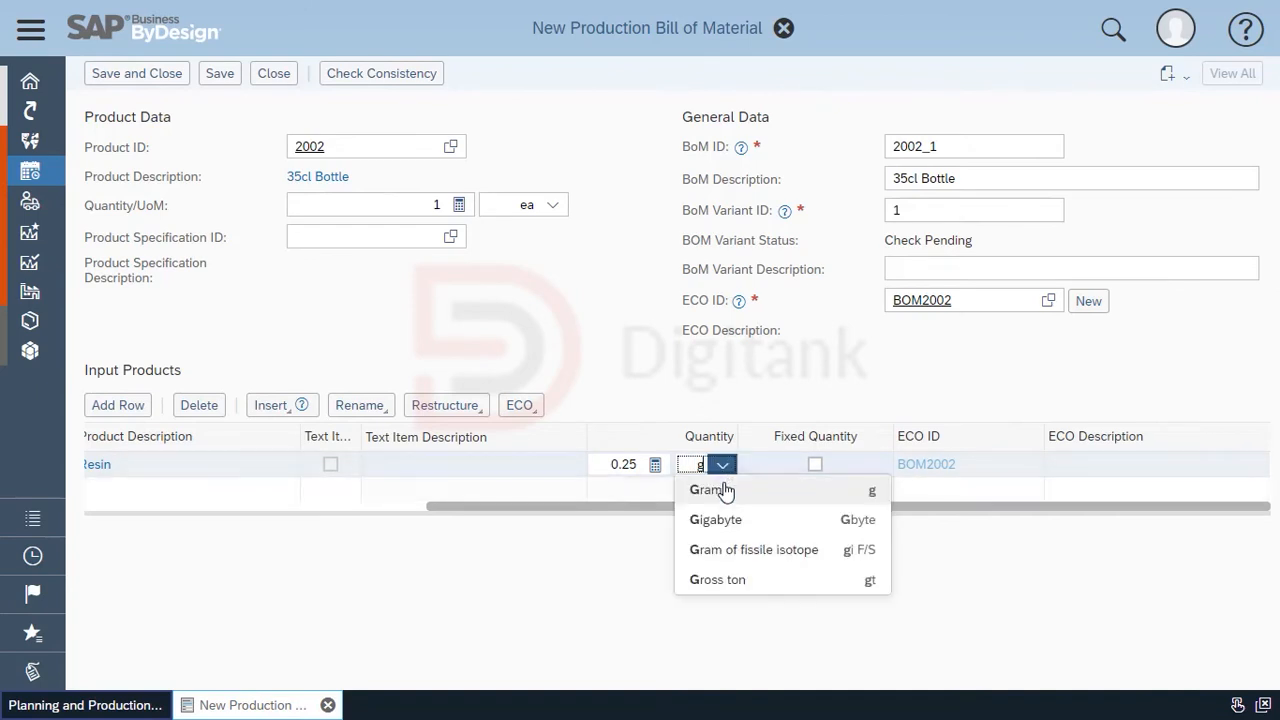
left_click(722, 490)
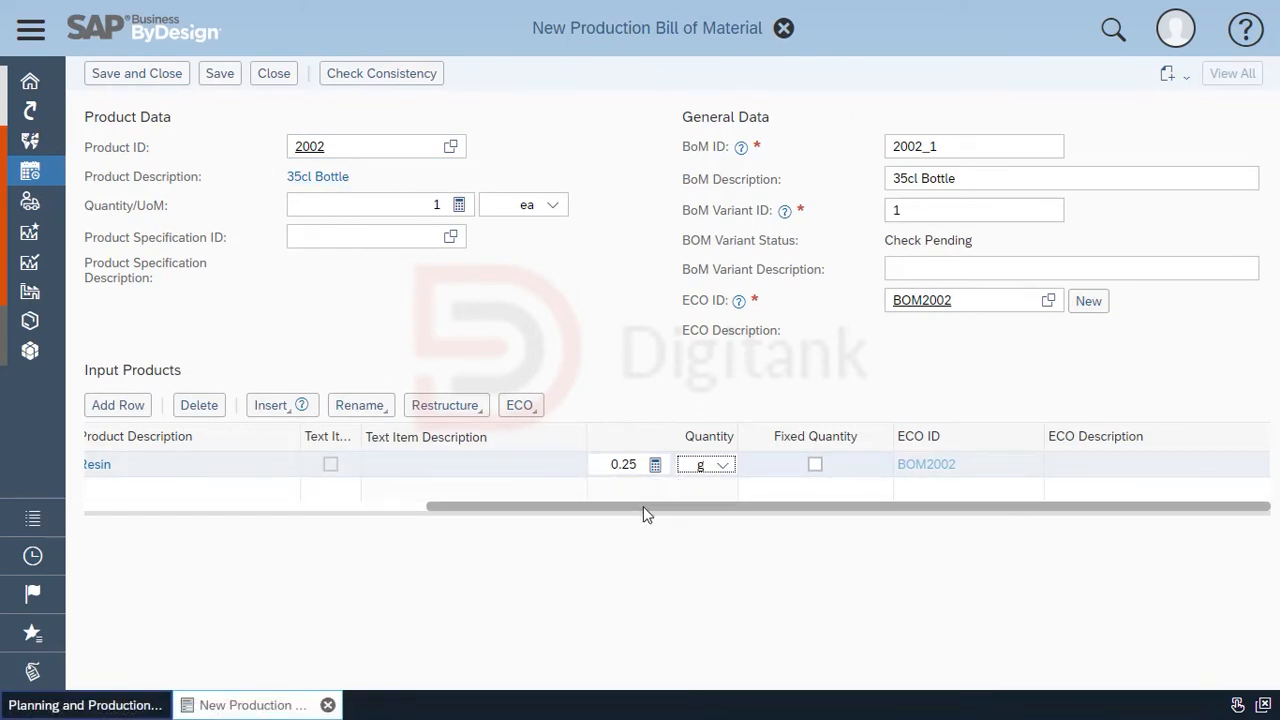
- Add a second input row with line item group ID 2, line item ID 1 and product 1004, Master Batch
left_click_drag(643, 506, 268, 520)
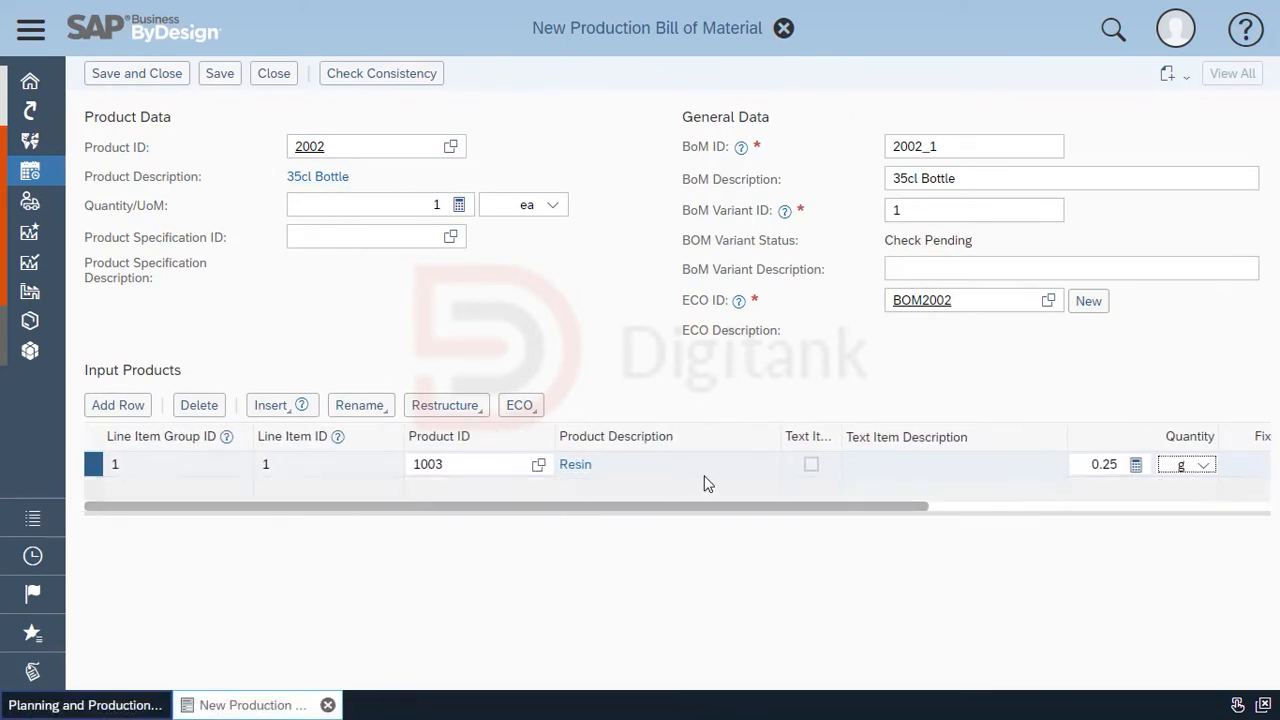
left_click(125, 406)
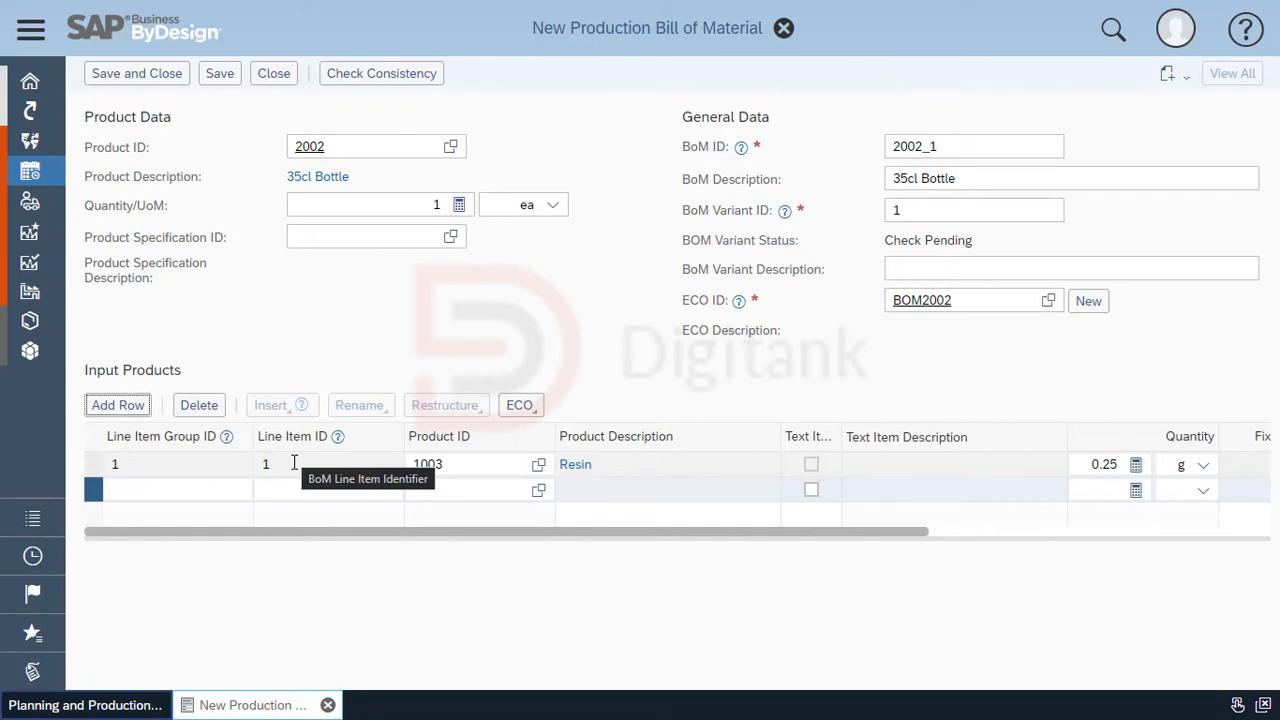
left_click(143, 482)
type("2")
key("Tab")
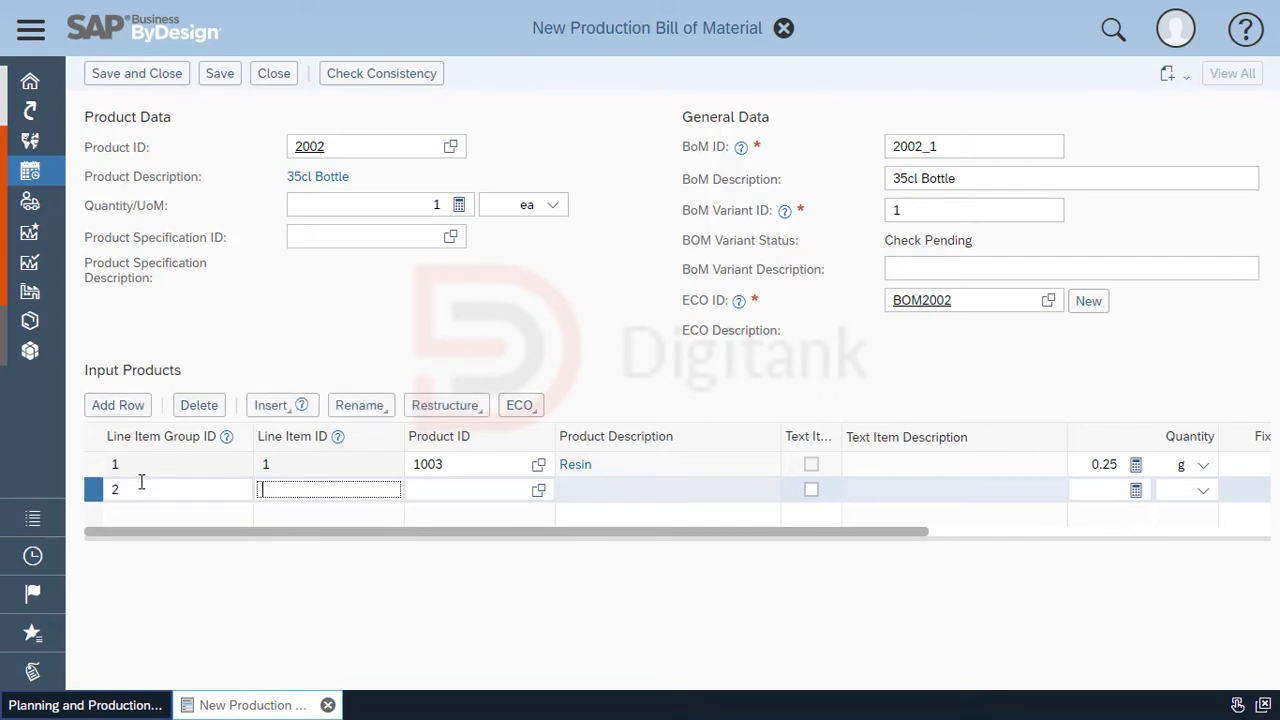
type("1")
left_click(511, 497)
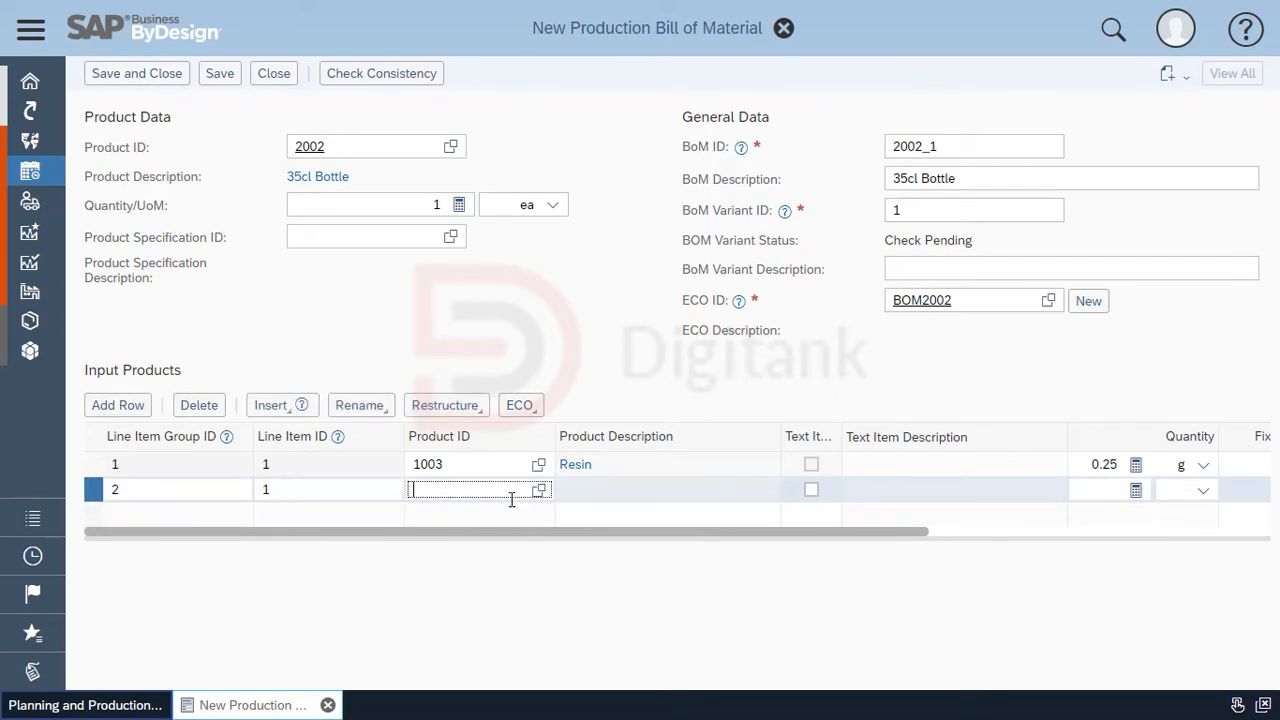
type("1004")
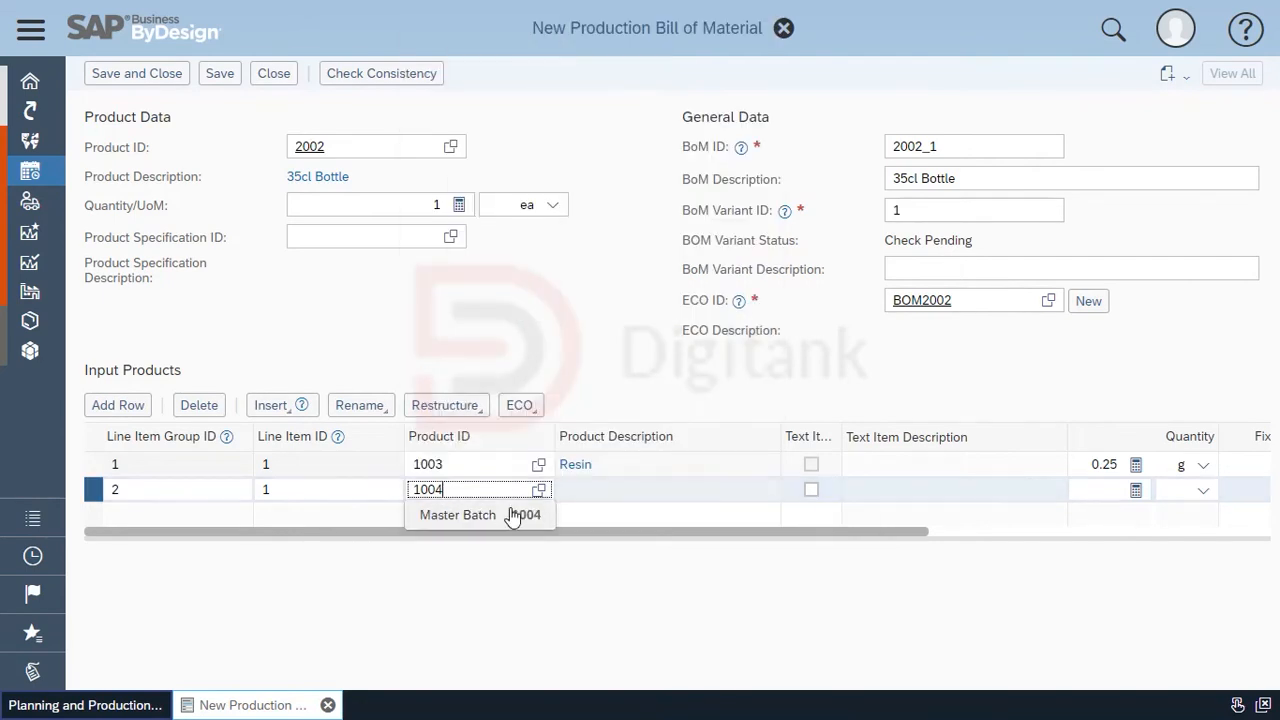
left_click(512, 515)
left_click_drag(598, 531, 834, 531)
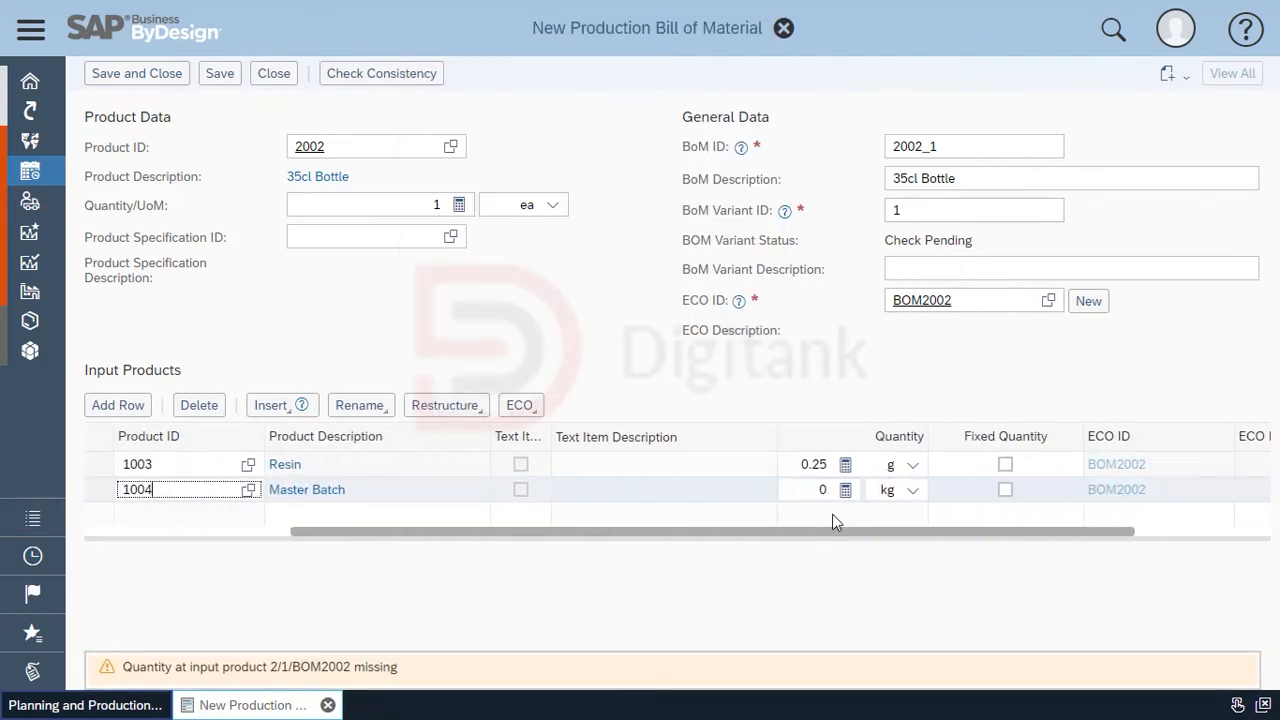
- Set the Master Batch input quantity to 0.35 with gram as its unit of measure, and save the bill of material
left_click(768, 489)
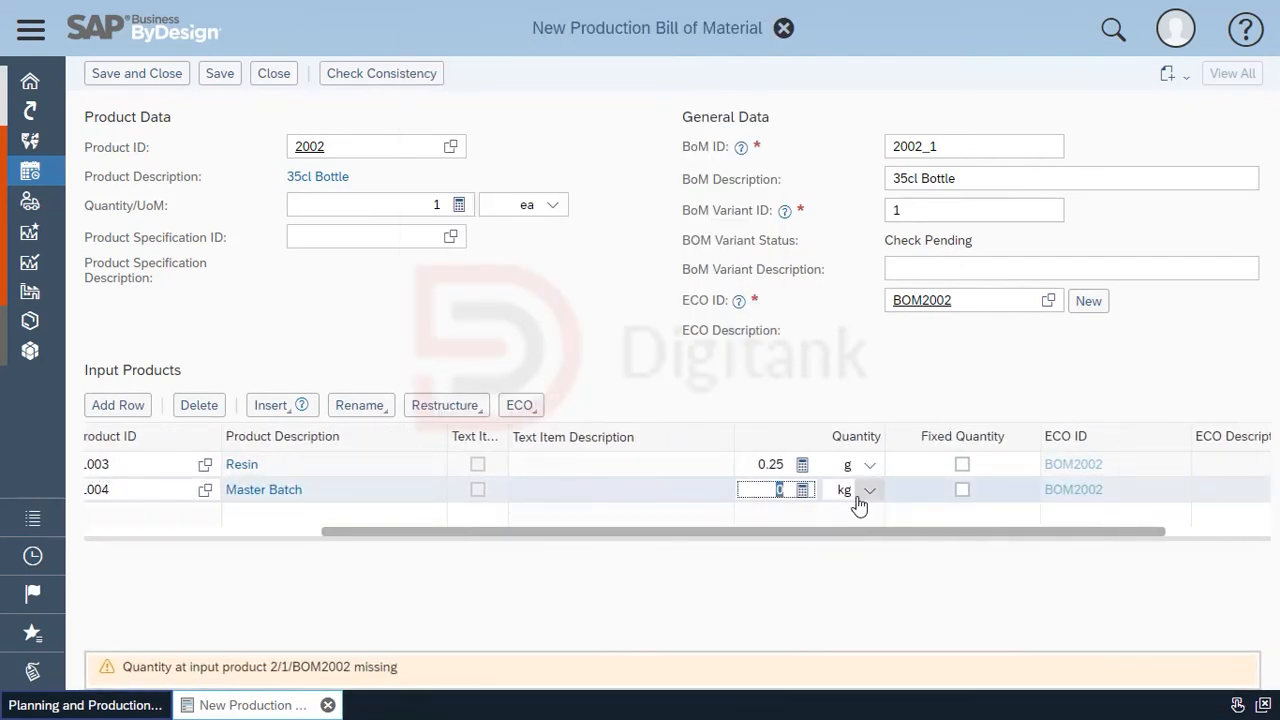
type("0.35")
left_click(843, 486)
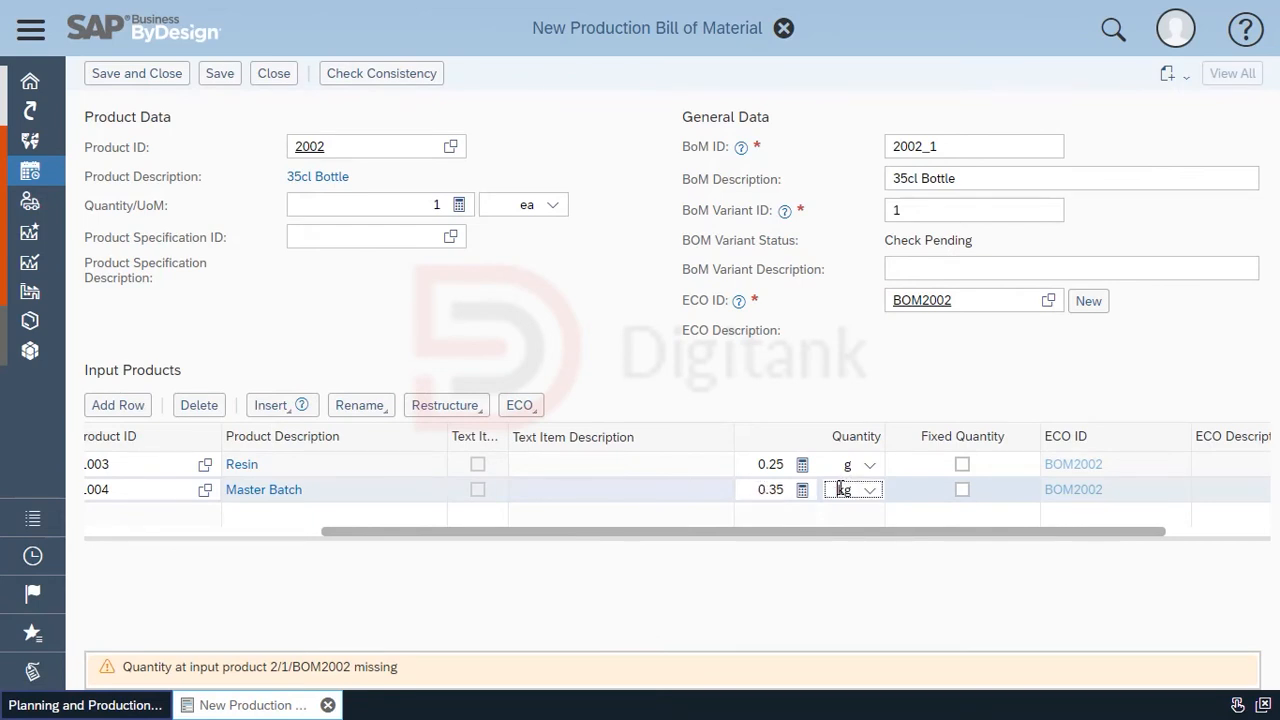
type("g")
left_click(889, 515)
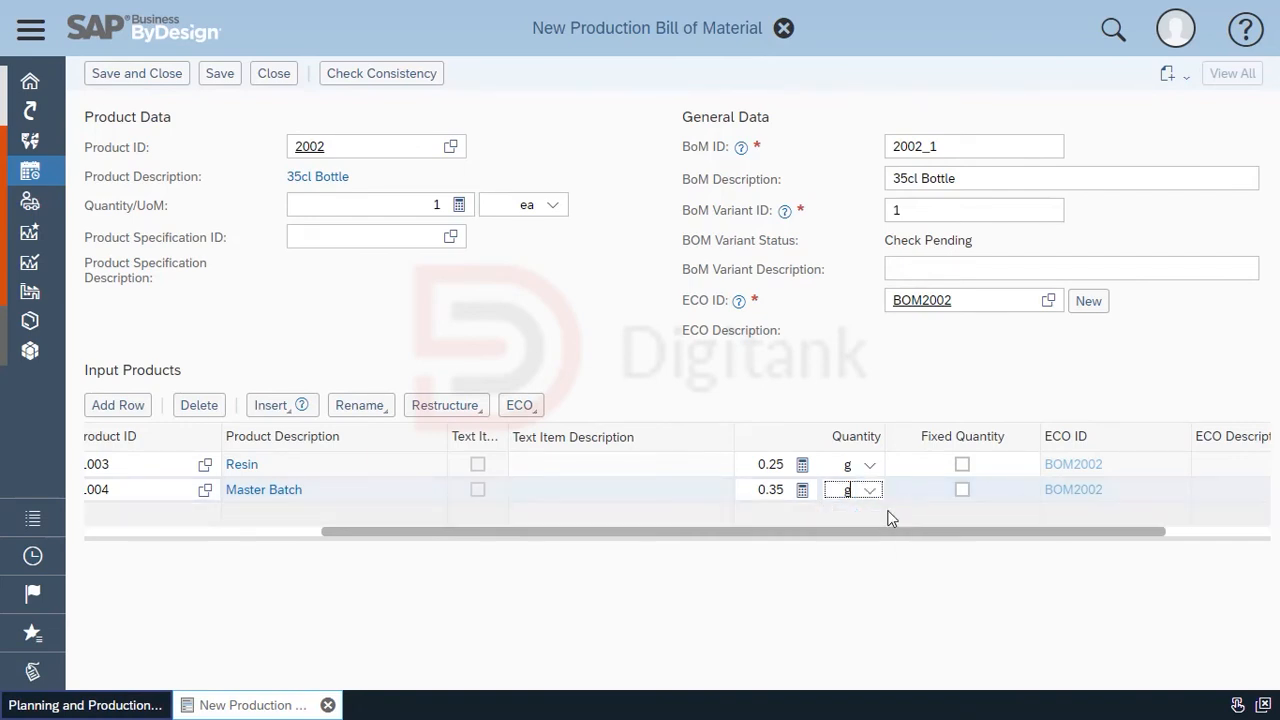
left_click_drag(858, 535, 1120, 520)
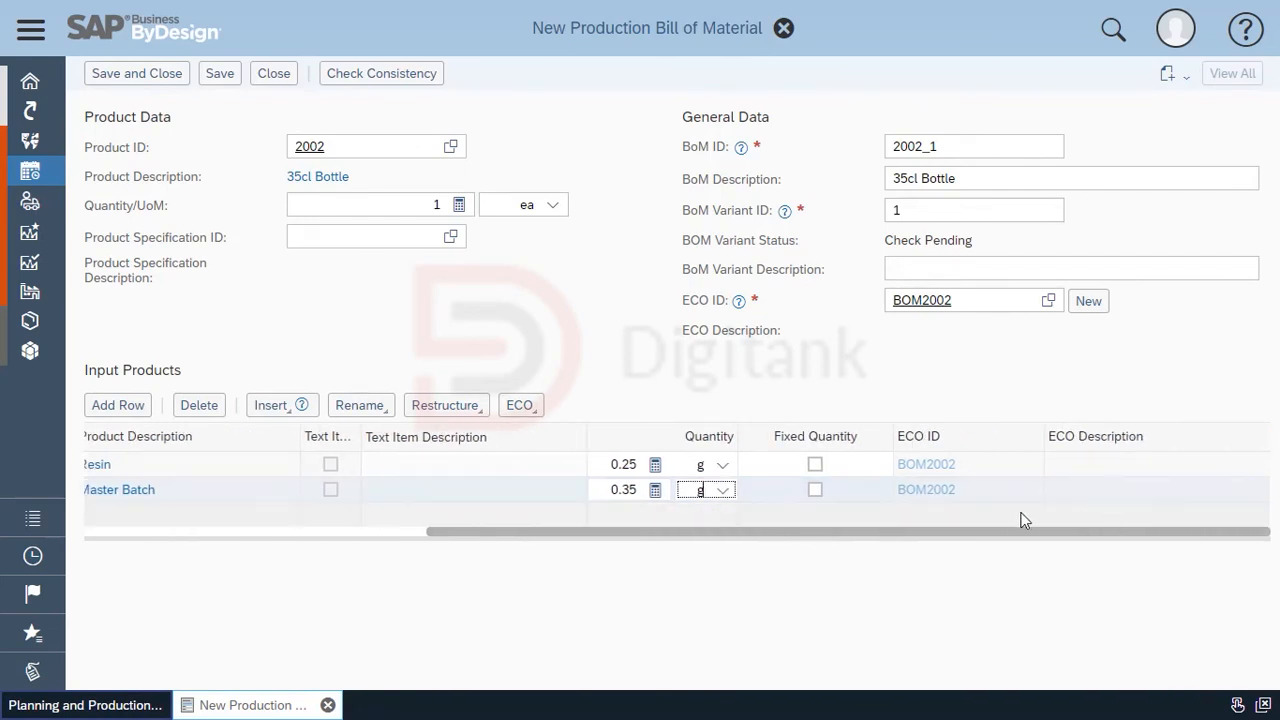
left_click(220, 80)
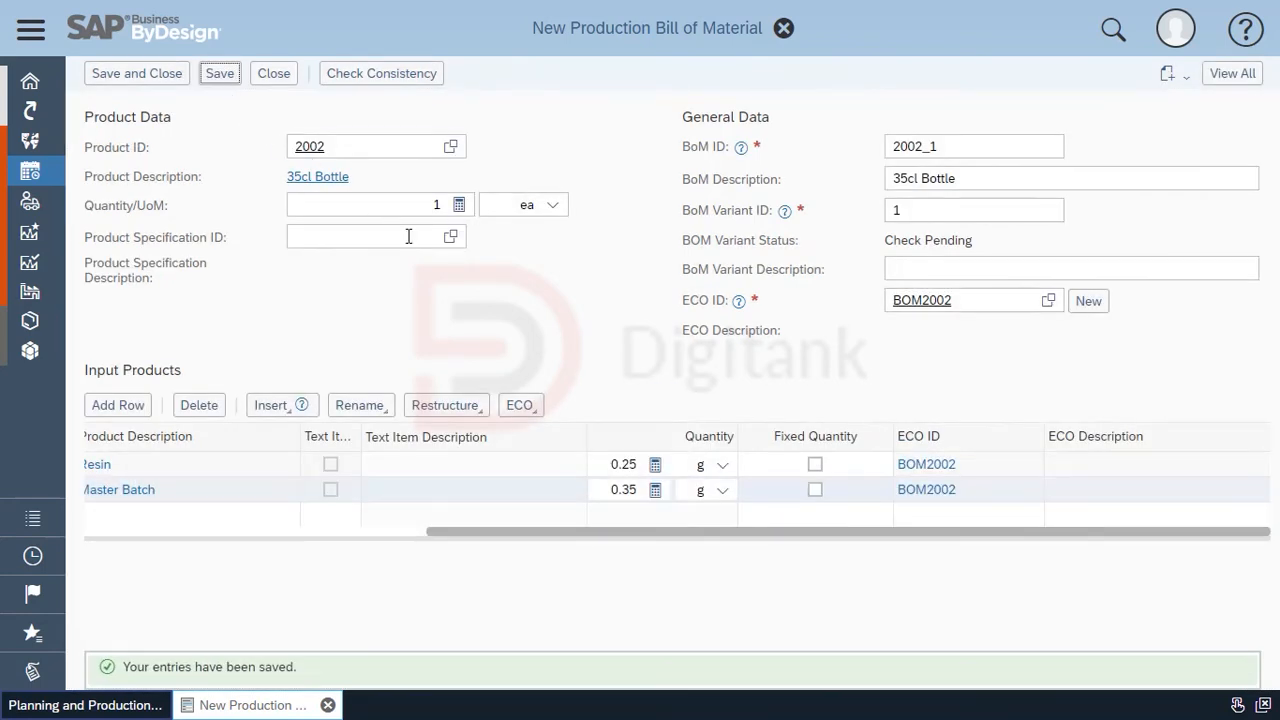
- Check the consistency of the saved bill of material and expand the check messages to read their details
left_click(520, 406)
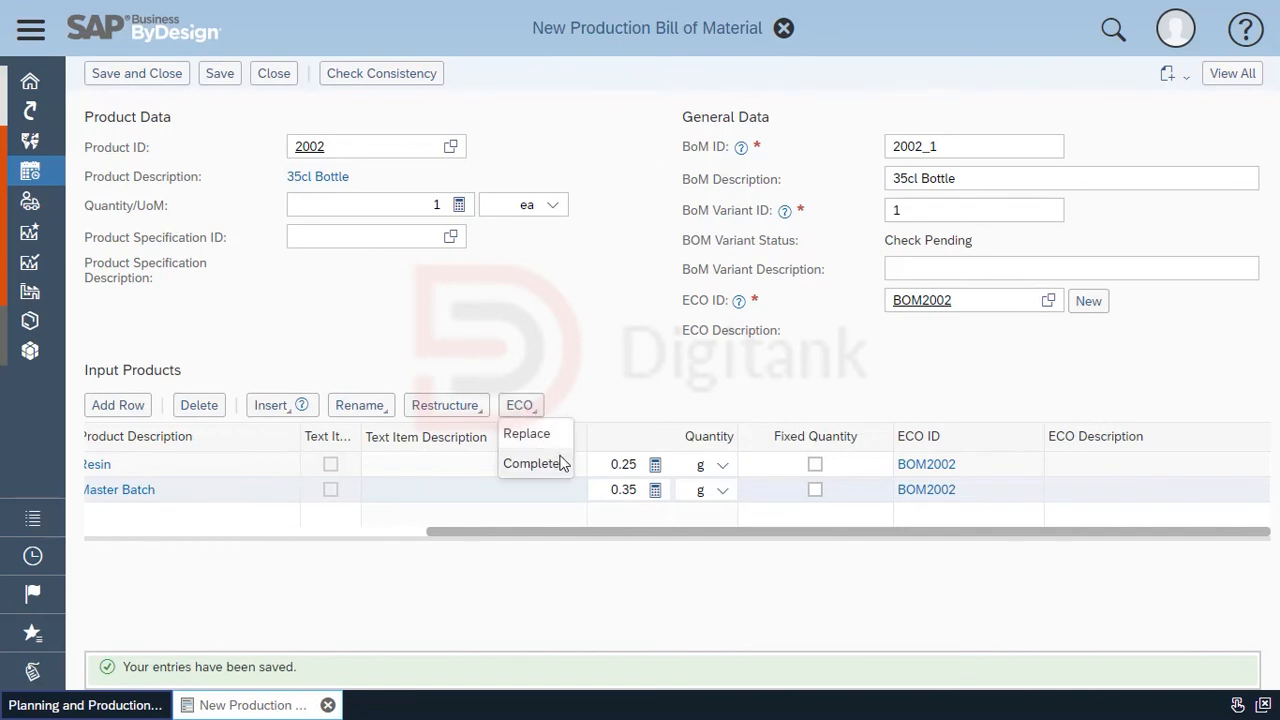
left_click(357, 80)
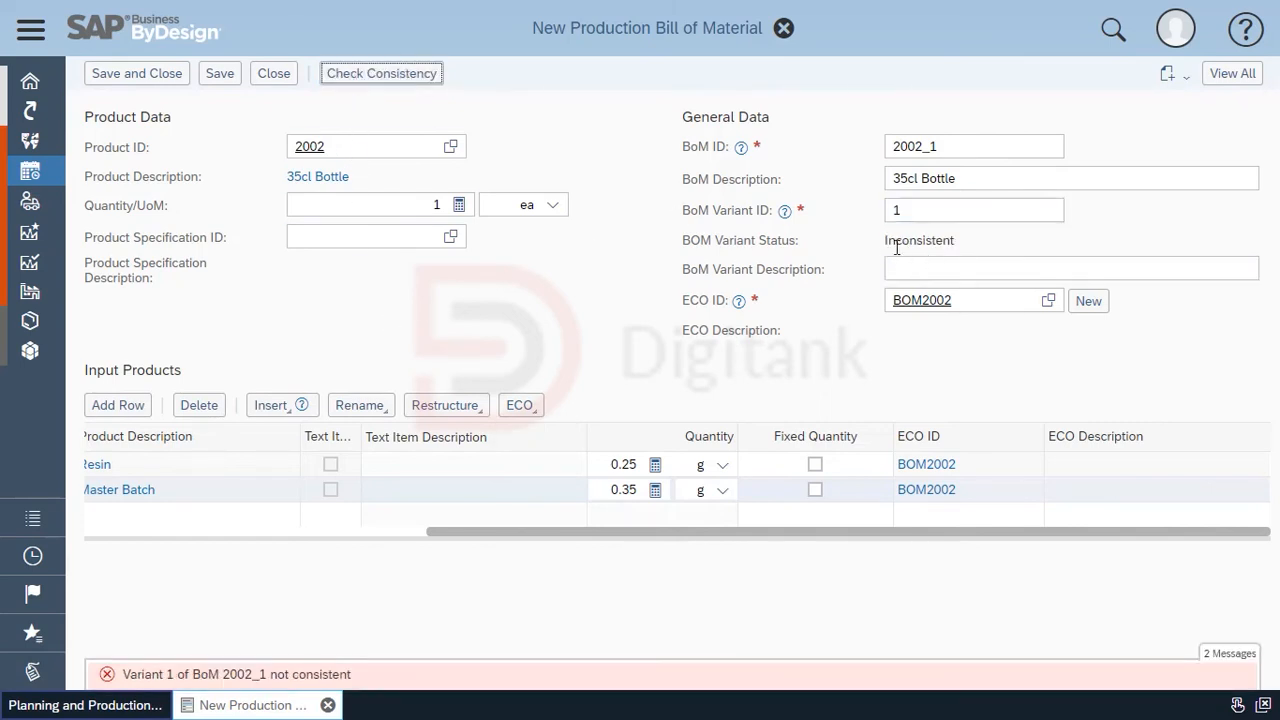
left_click(100, 674)
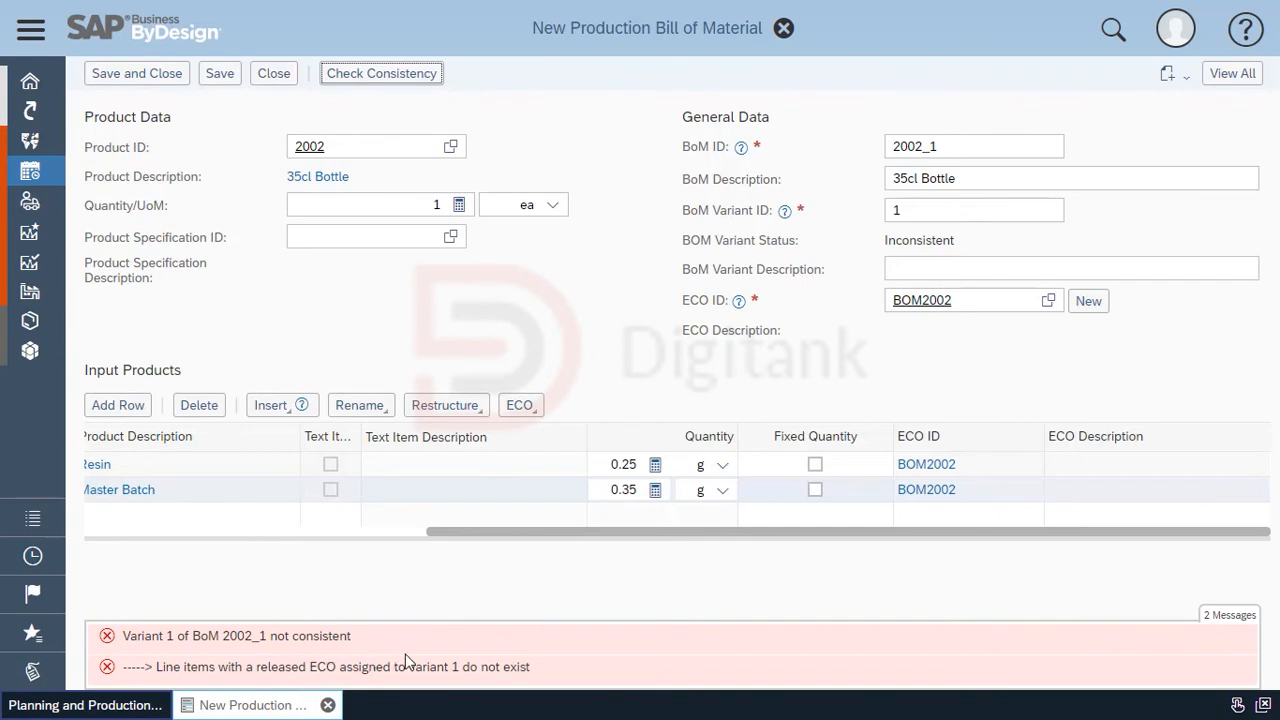
- Complete the engineering change order BOM2002 of the input products and save the bill of material
left_click(522, 408)
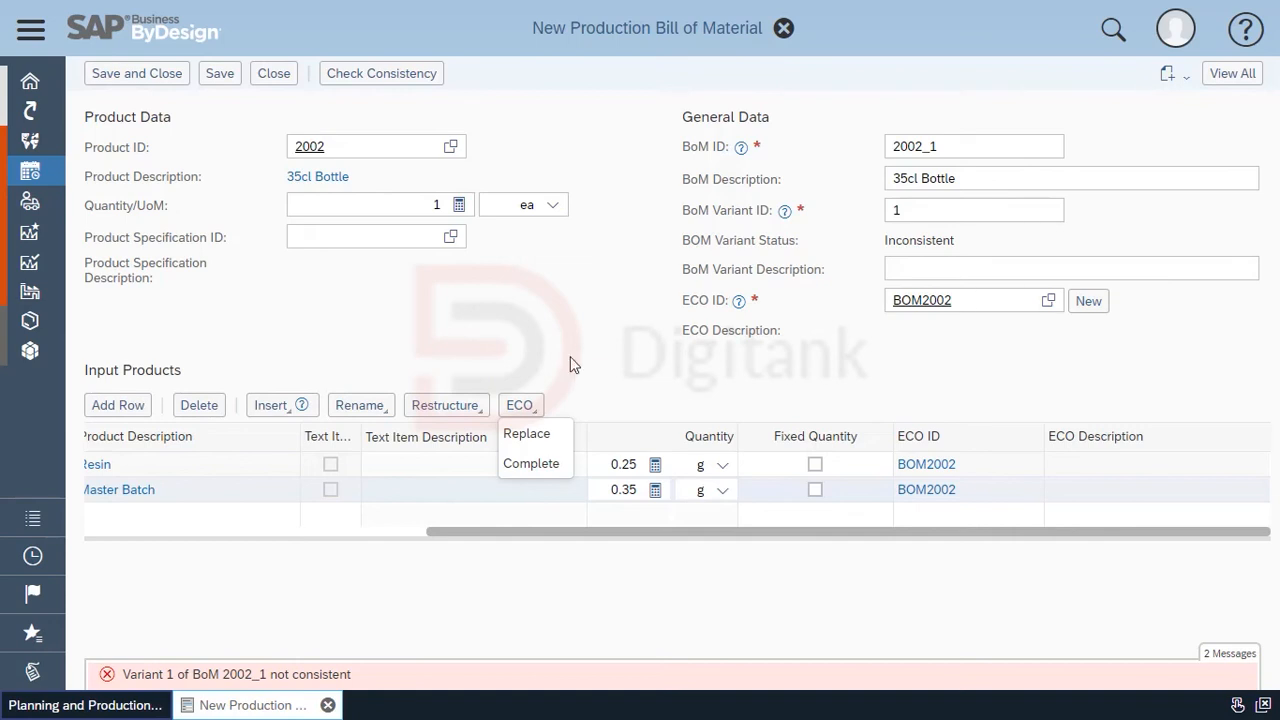
left_click(560, 464)
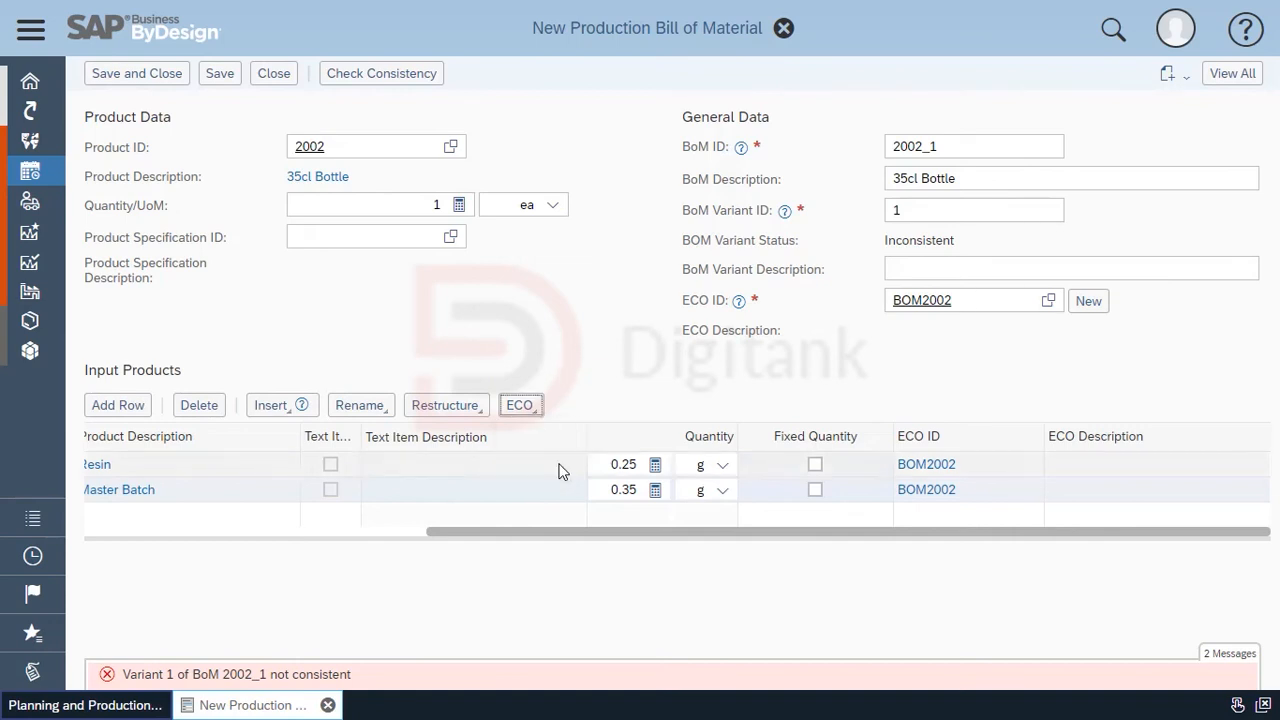
left_click(226, 80)
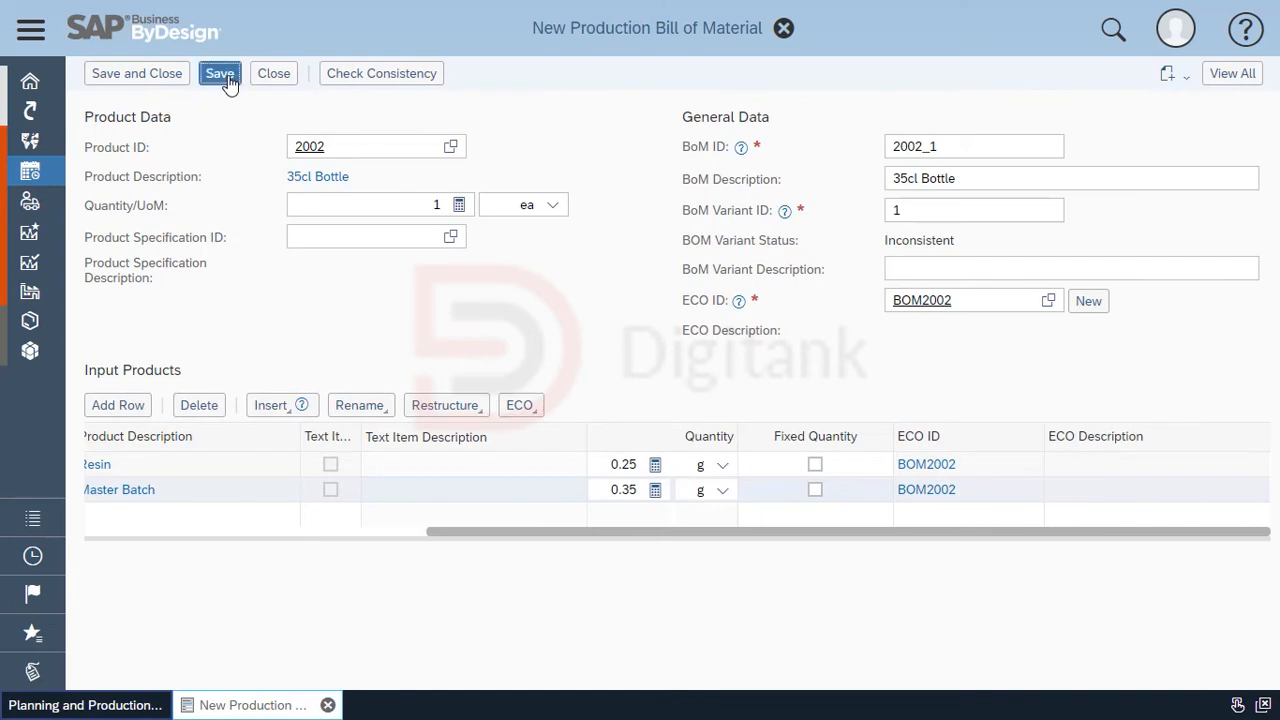
- Recheck the bill of material's consistency, and save and close it, refreshing the list of recently viewed production bills of materials
left_click(347, 88)
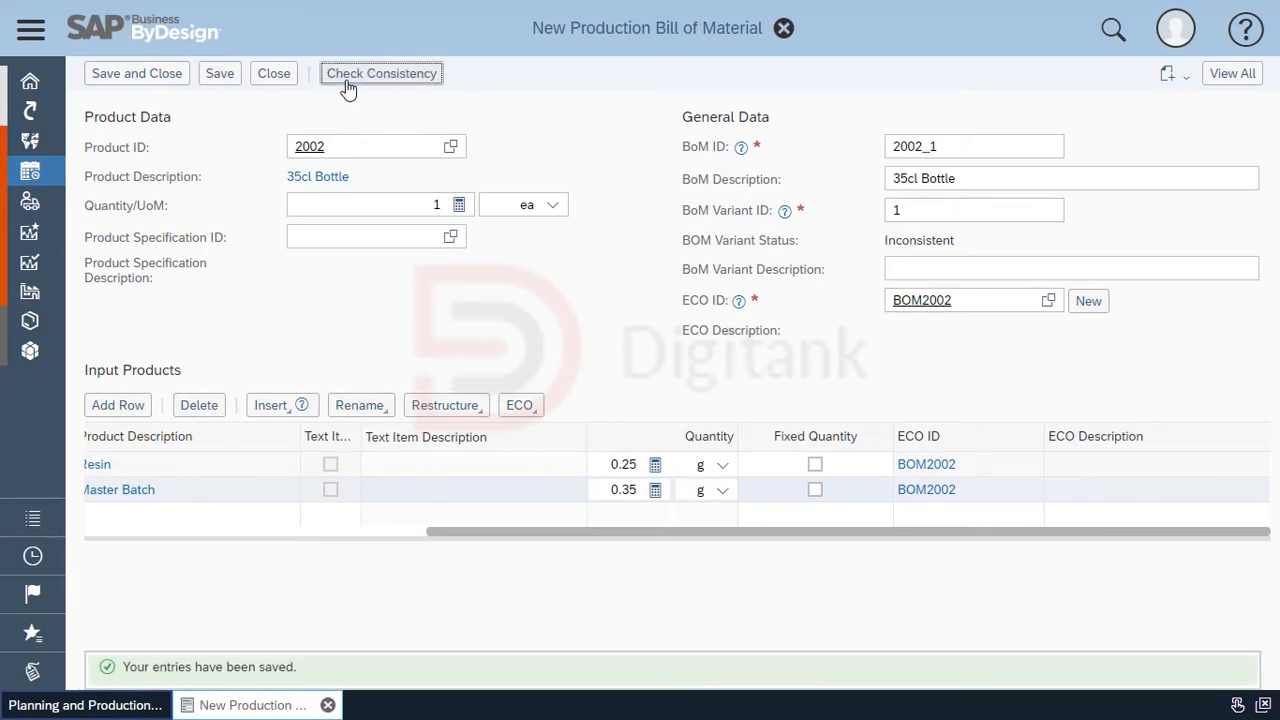
left_click(967, 270)
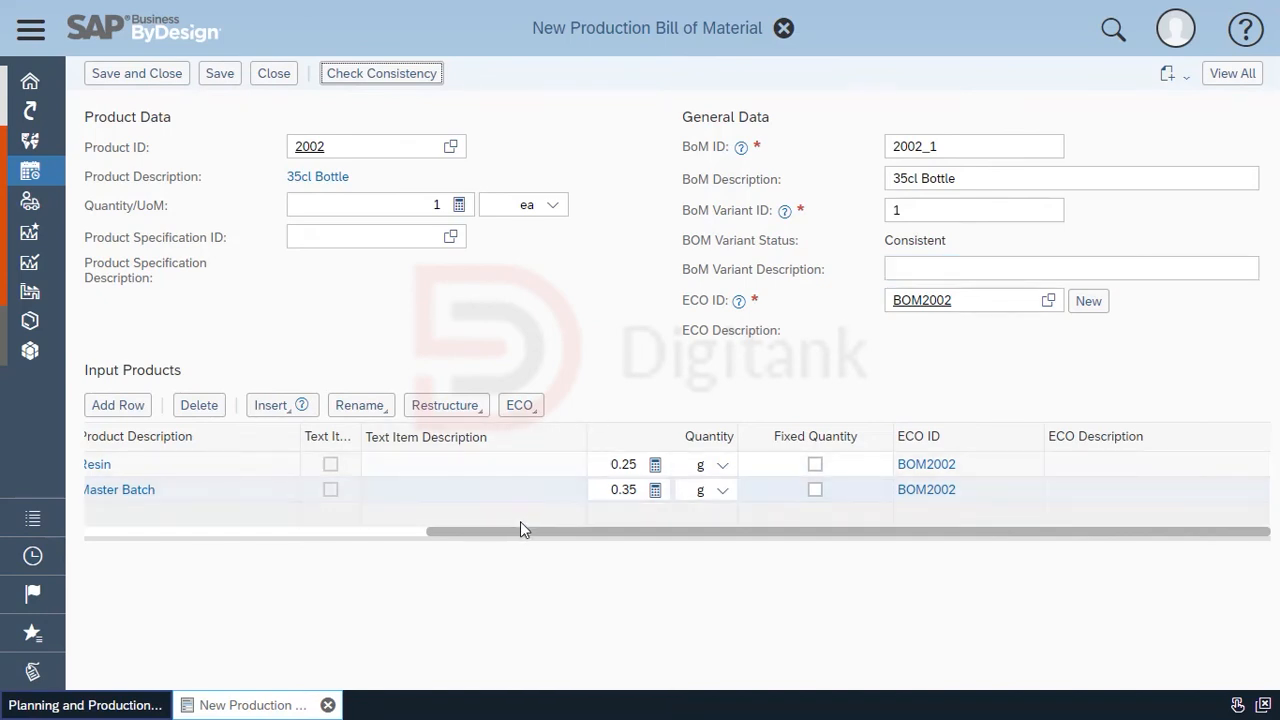
left_click(184, 82)
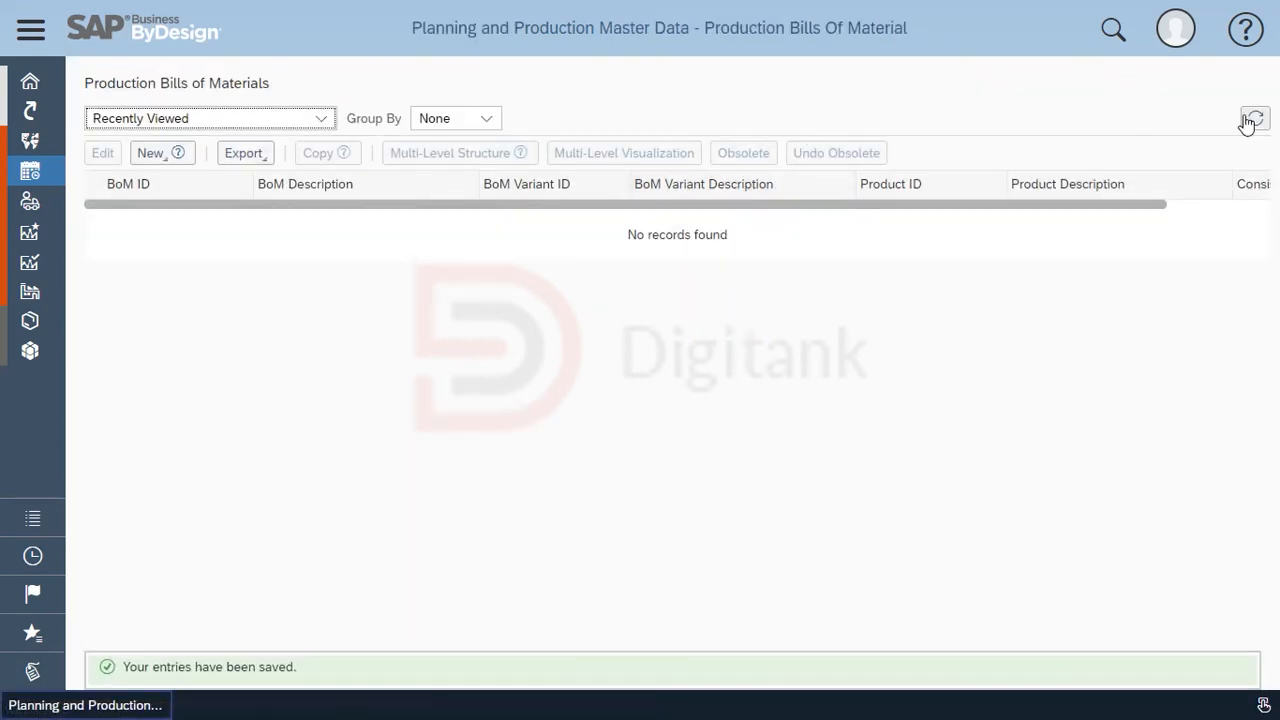
left_click(1254, 118)
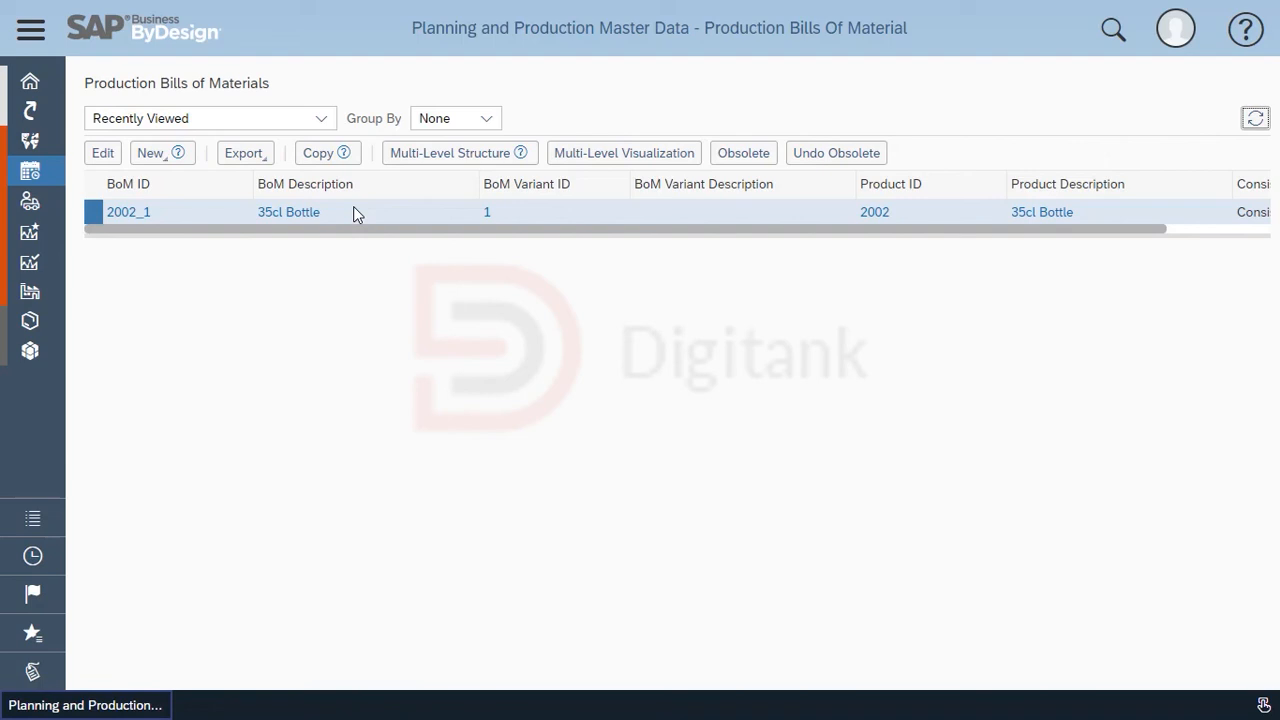
left_click(330, 152)
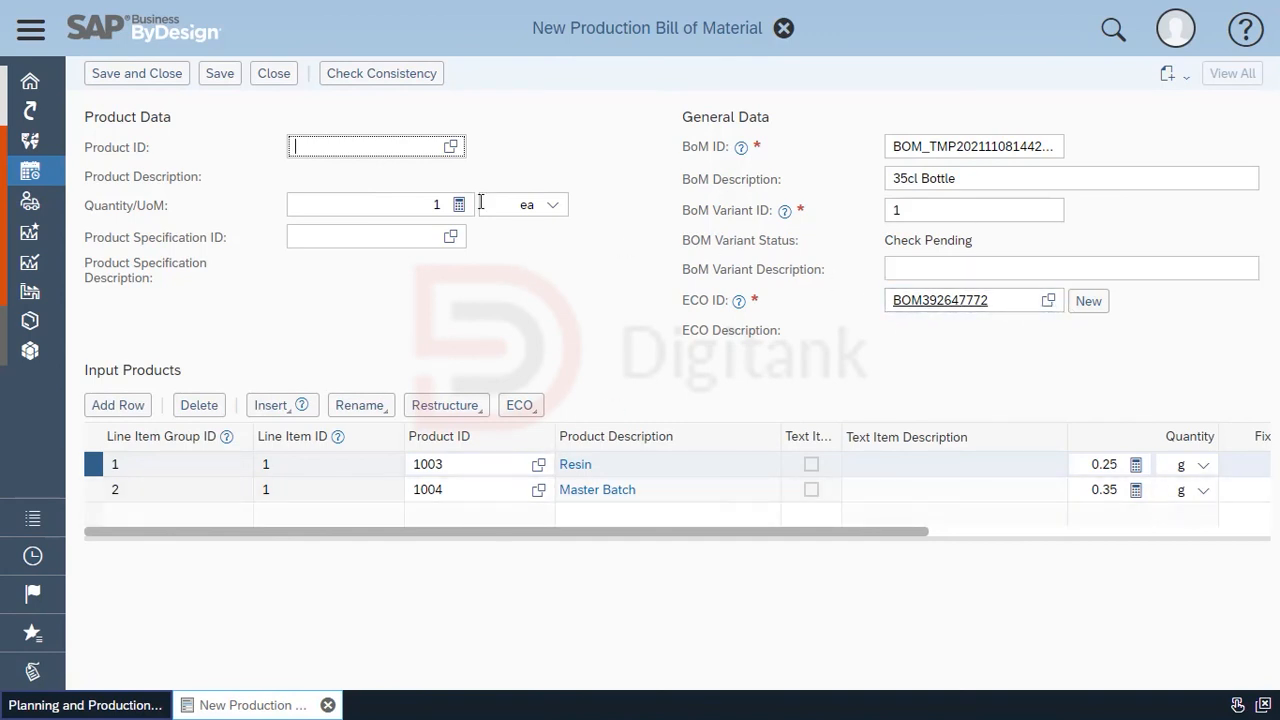
left_click(276, 78)
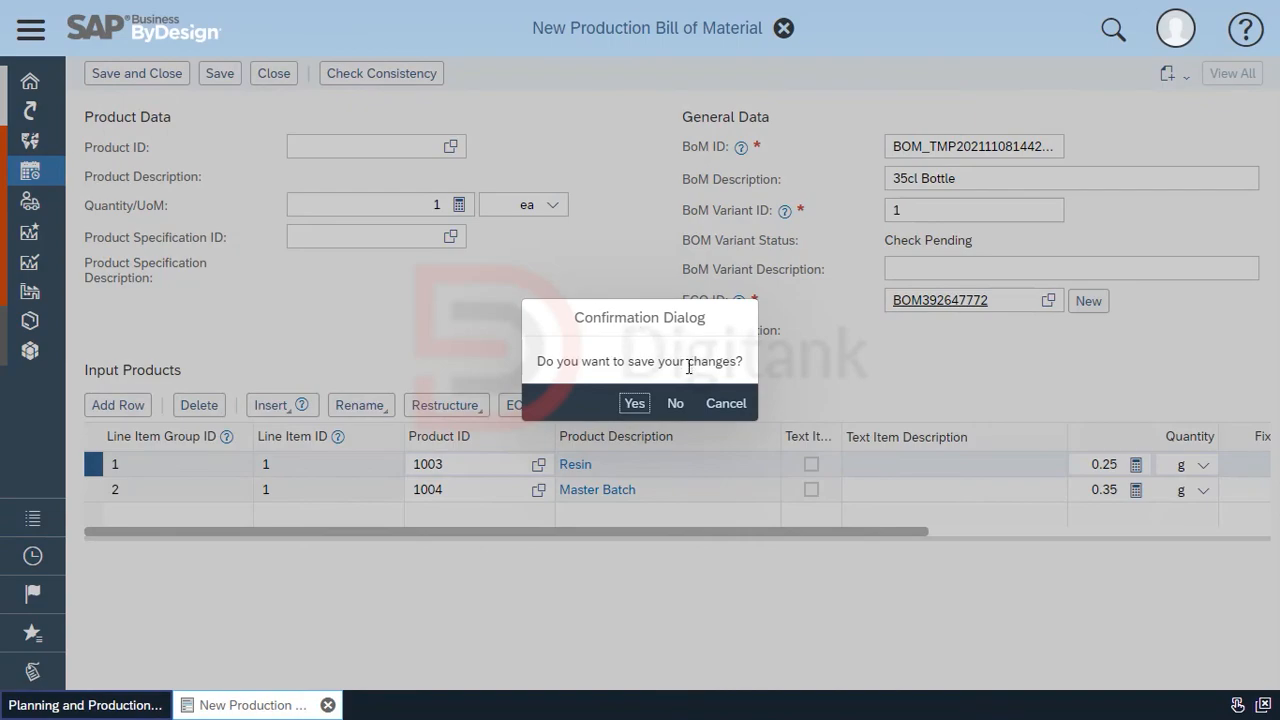
left_click(675, 403)
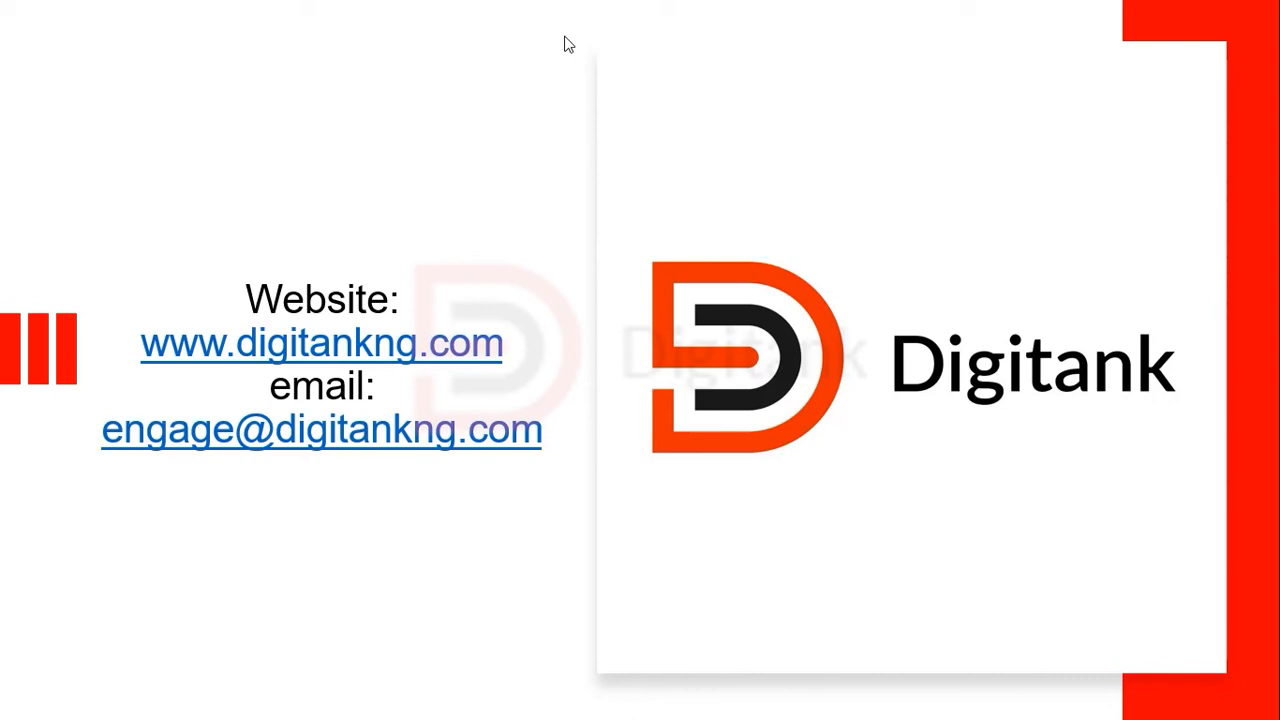
left_click(609, 378)
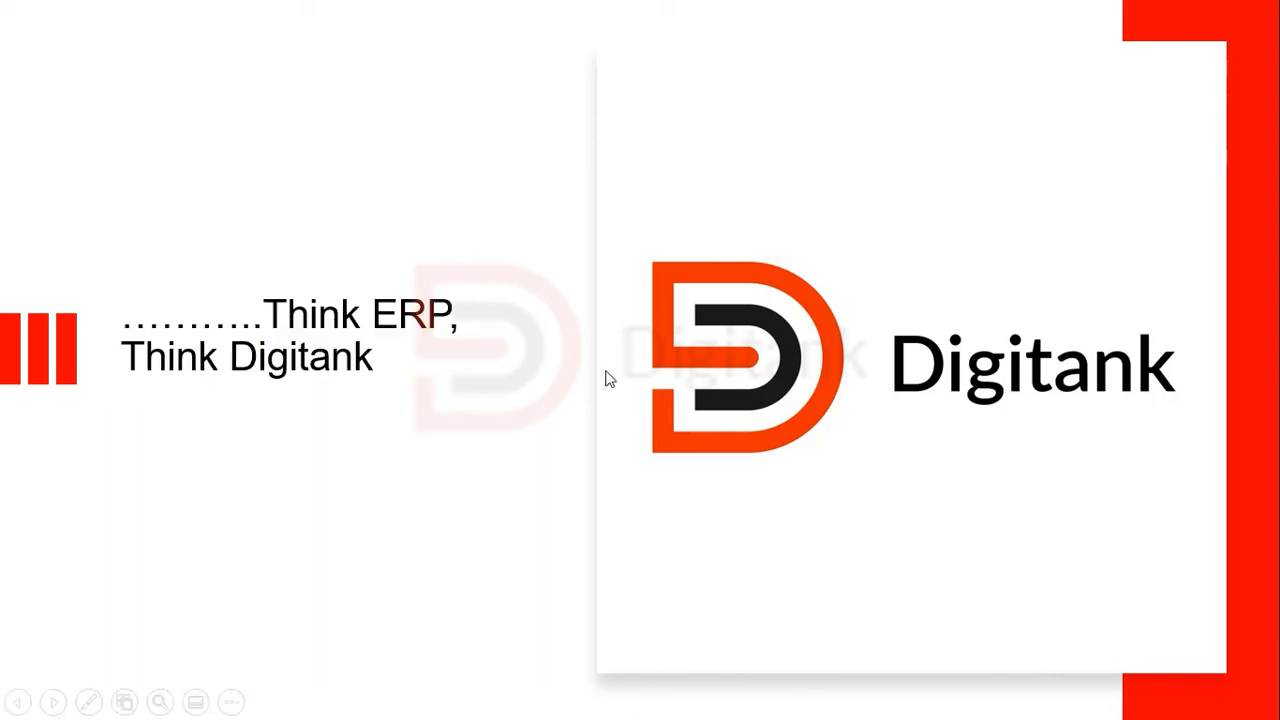